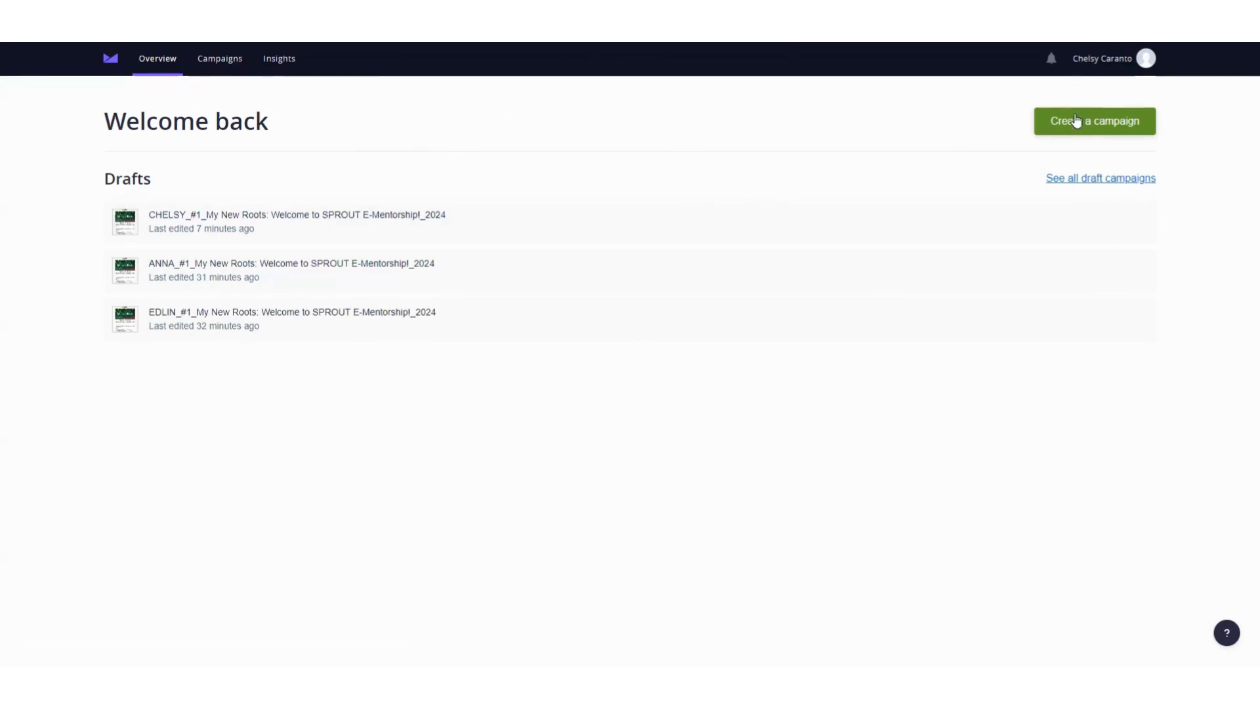
- Open the full list of draft campaigns and look through the drafts
click(1066, 183)
scroll(615, 442, down, 3)
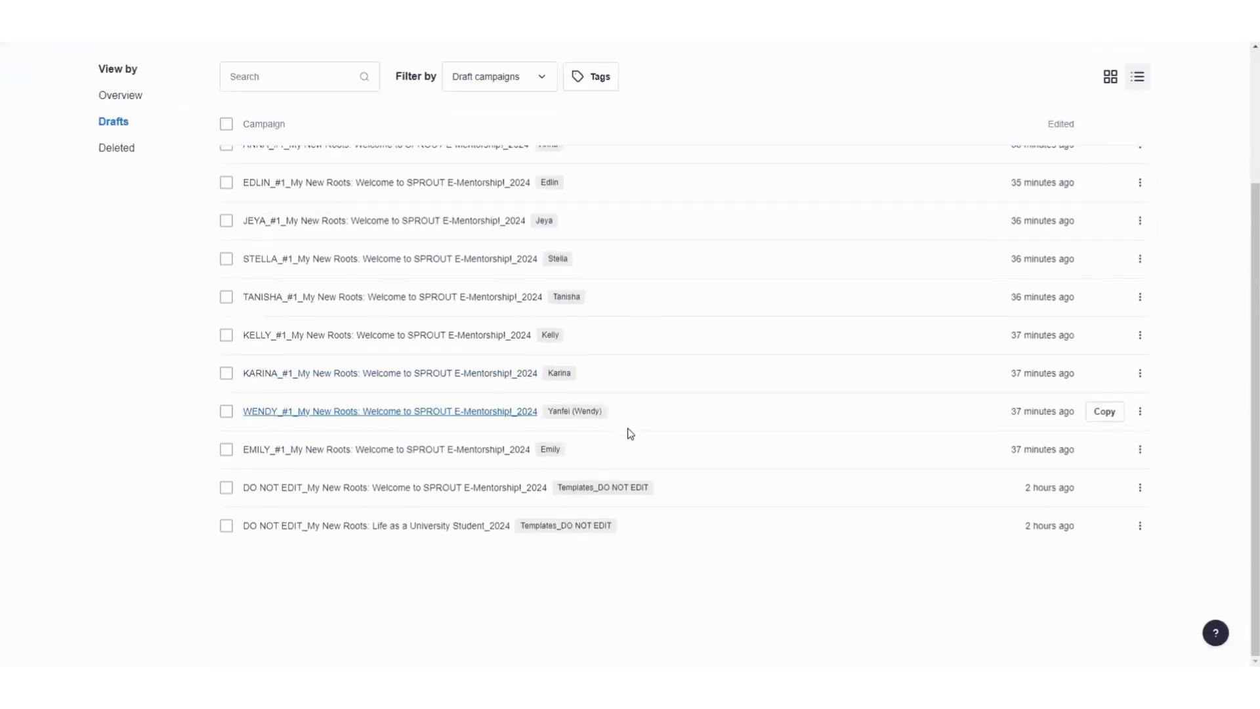
scroll(620, 427, up, 2)
scroll(656, 249, up, 1)
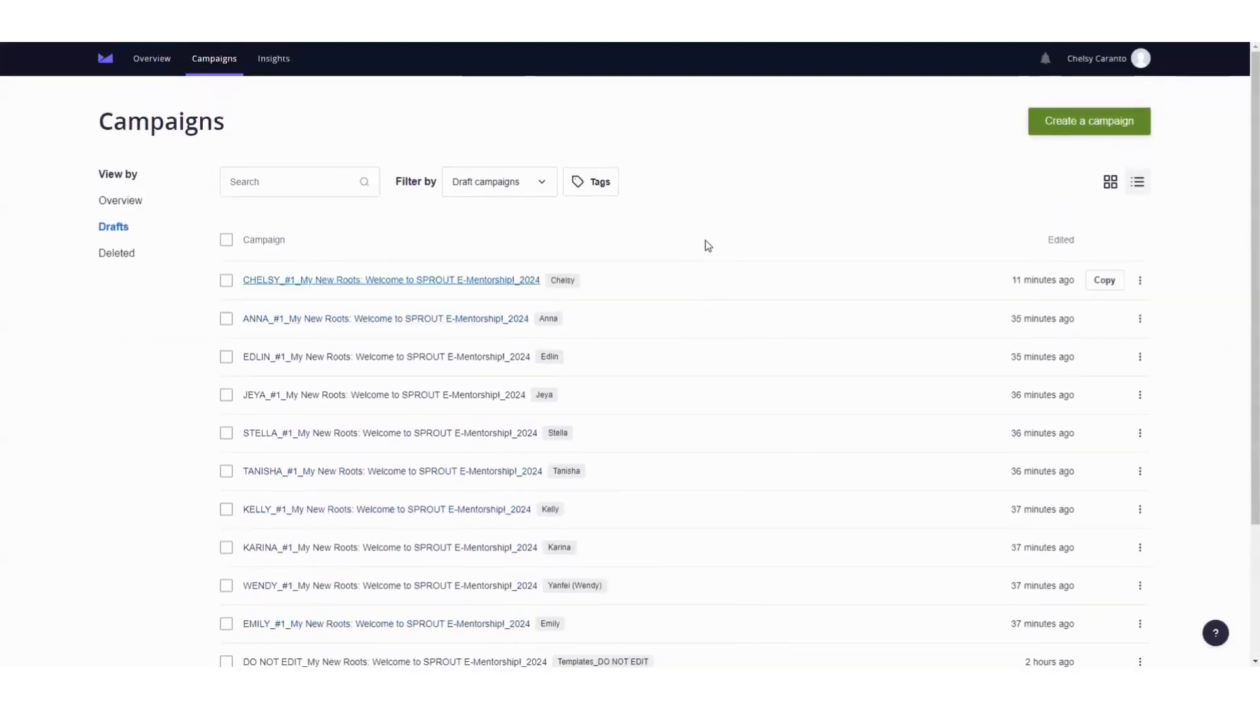
scroll(704, 242, down, 3)
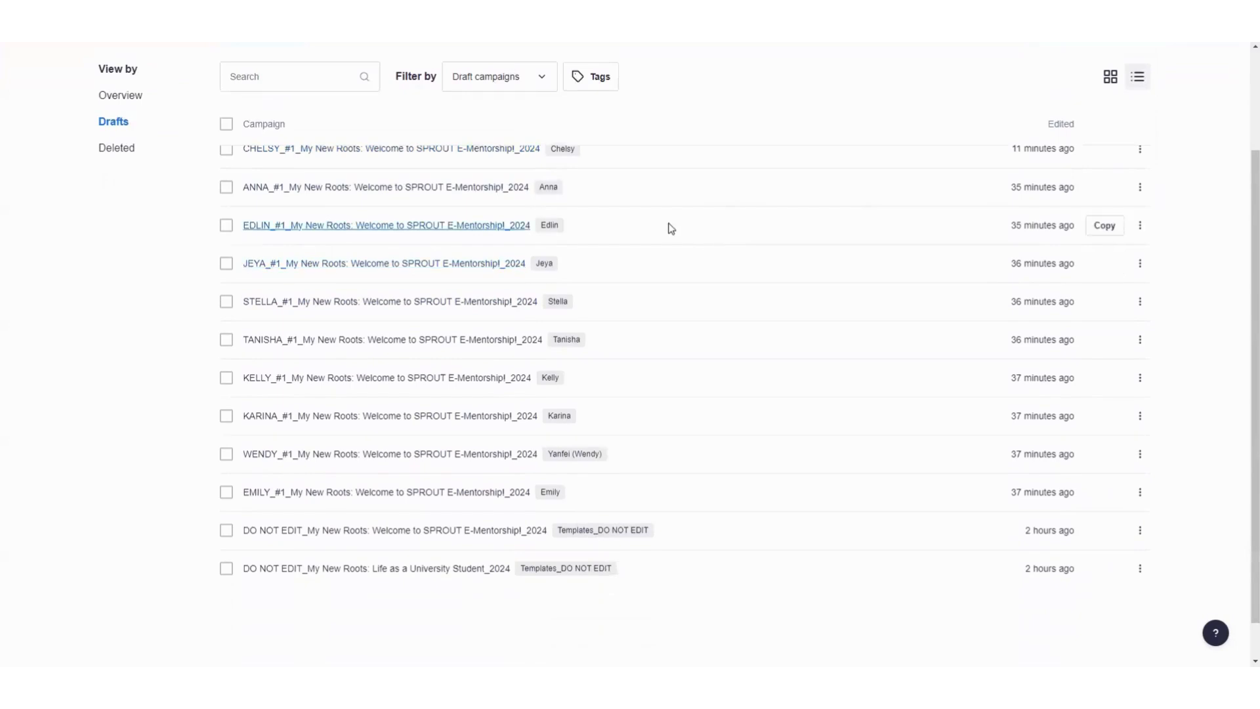
scroll(716, 259, up, 1)
scroll(721, 264, up, 1)
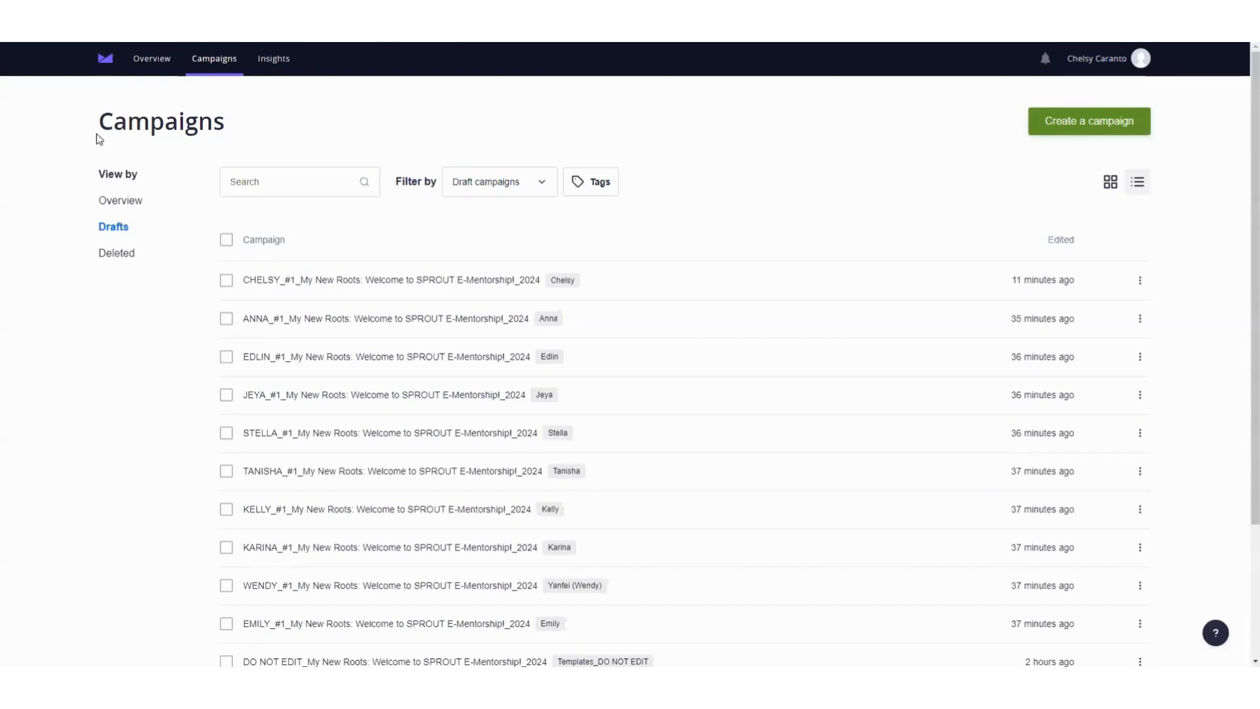
- Return to the account overview, go to the campaigns page and look through all its draft campaigns again
click(134, 65)
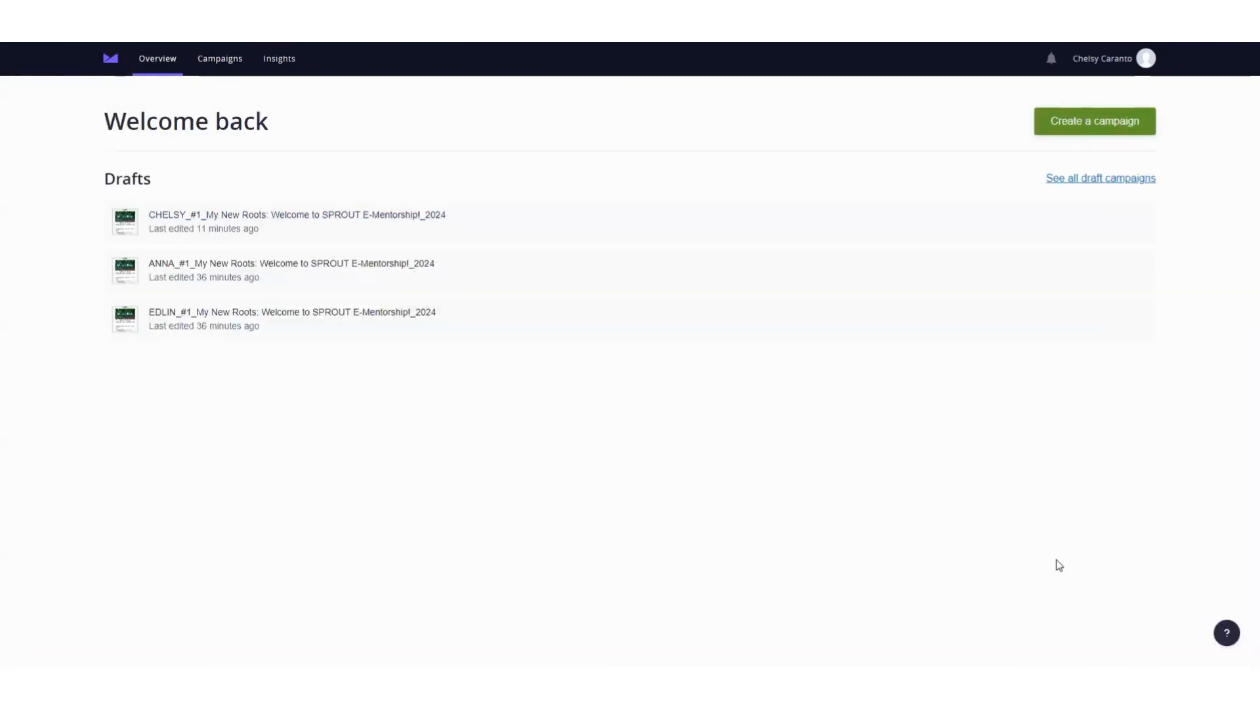
click(227, 66)
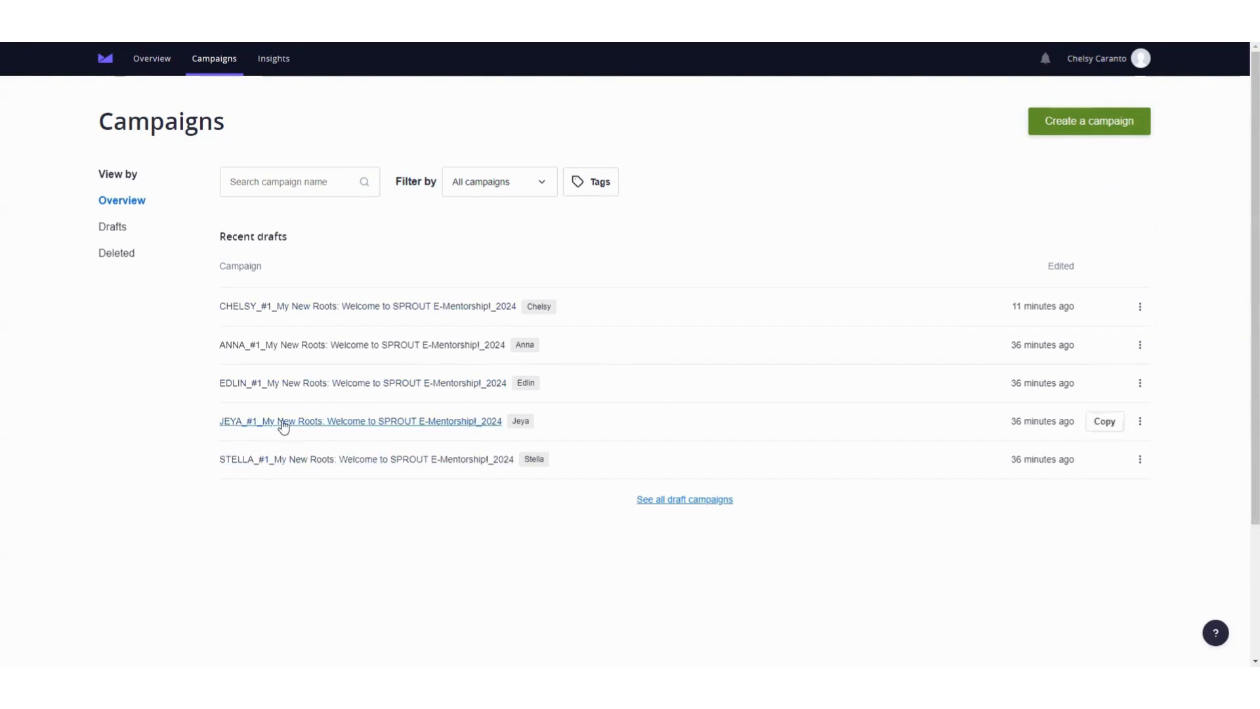
click(700, 505)
scroll(602, 359, down, 2)
scroll(361, 244, up, 1)
scroll(315, 442, down, 2)
scroll(276, 501, up, 1)
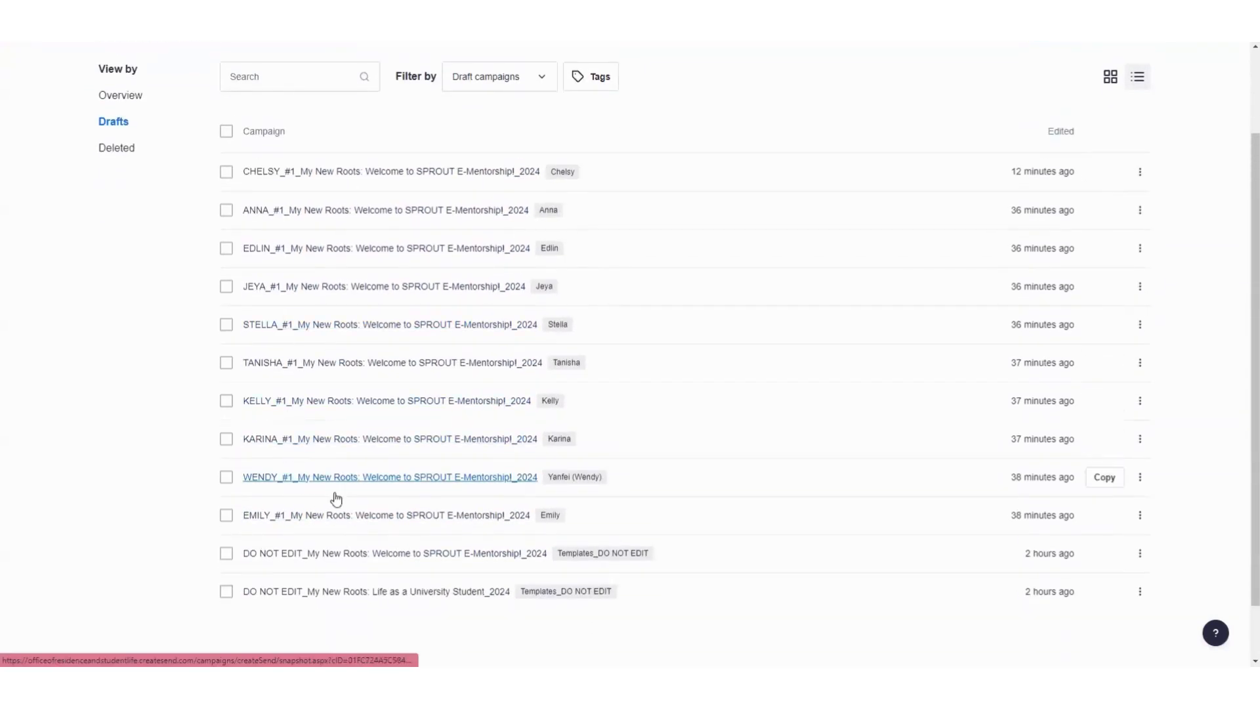
scroll(391, 436, up, 2)
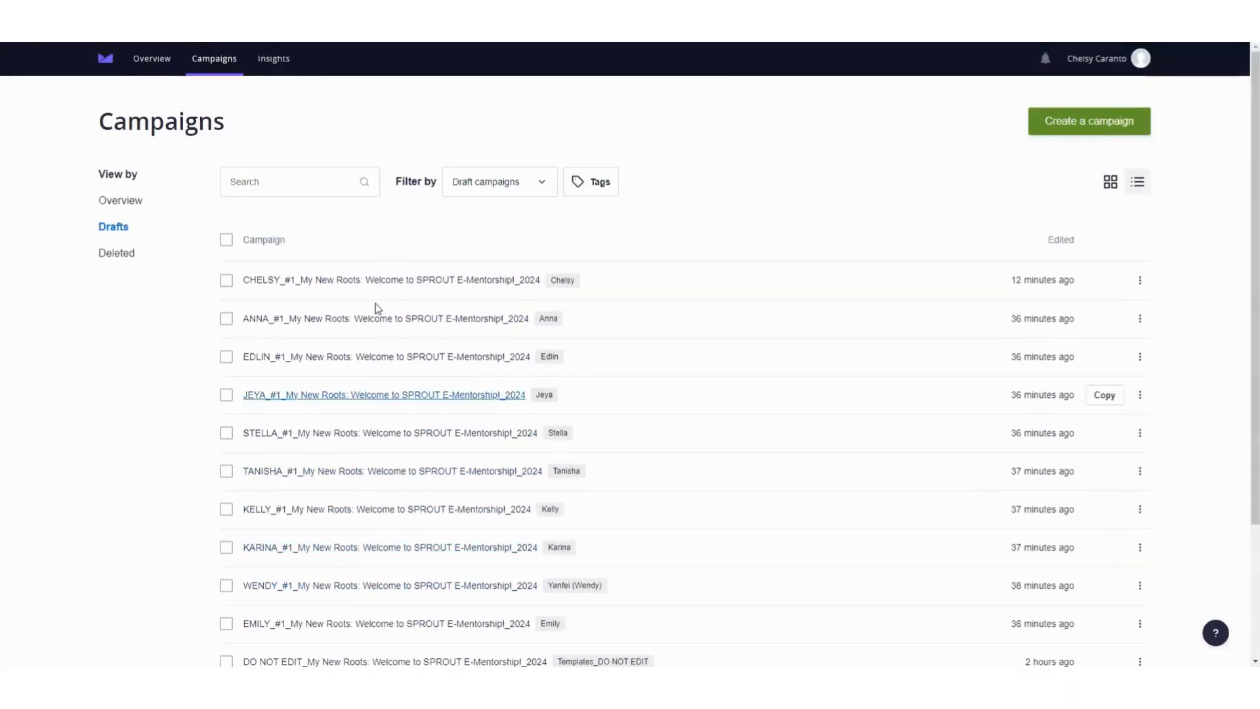
- Search the draft campaigns for the E-Mentor's first name and clear the search
click(255, 181)
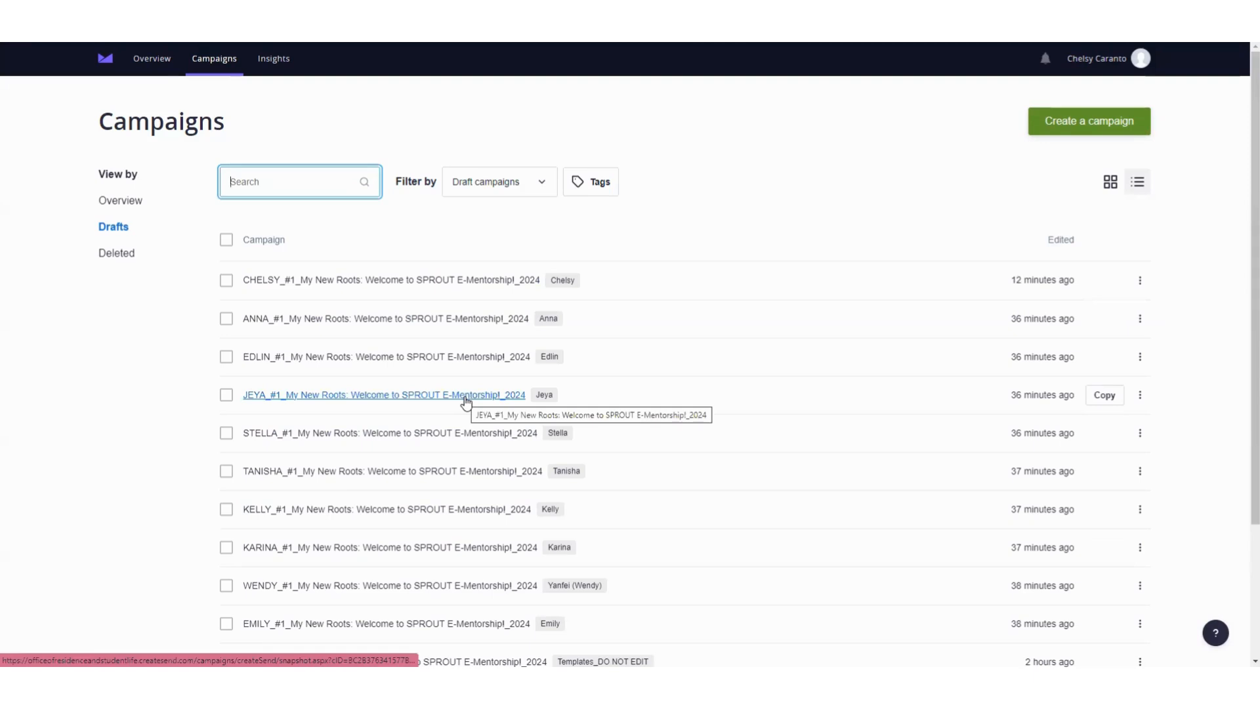
text(Chelsy)
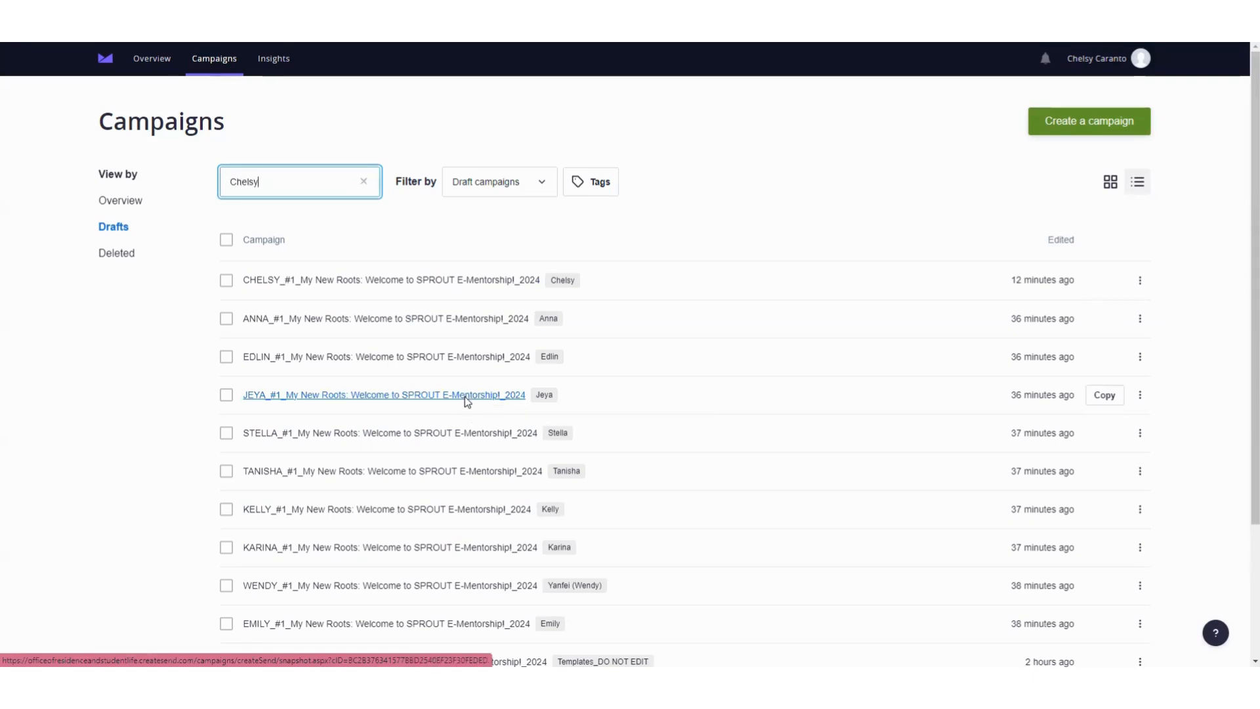
click(468, 402)
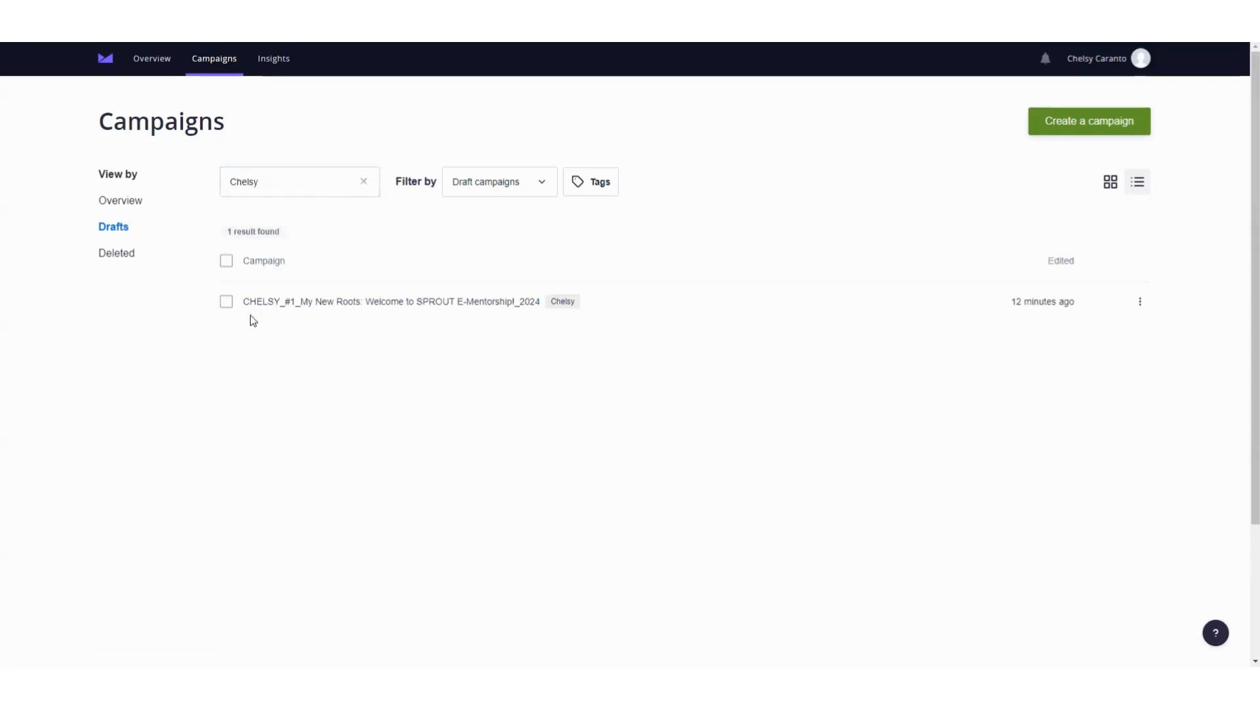
click(363, 181)
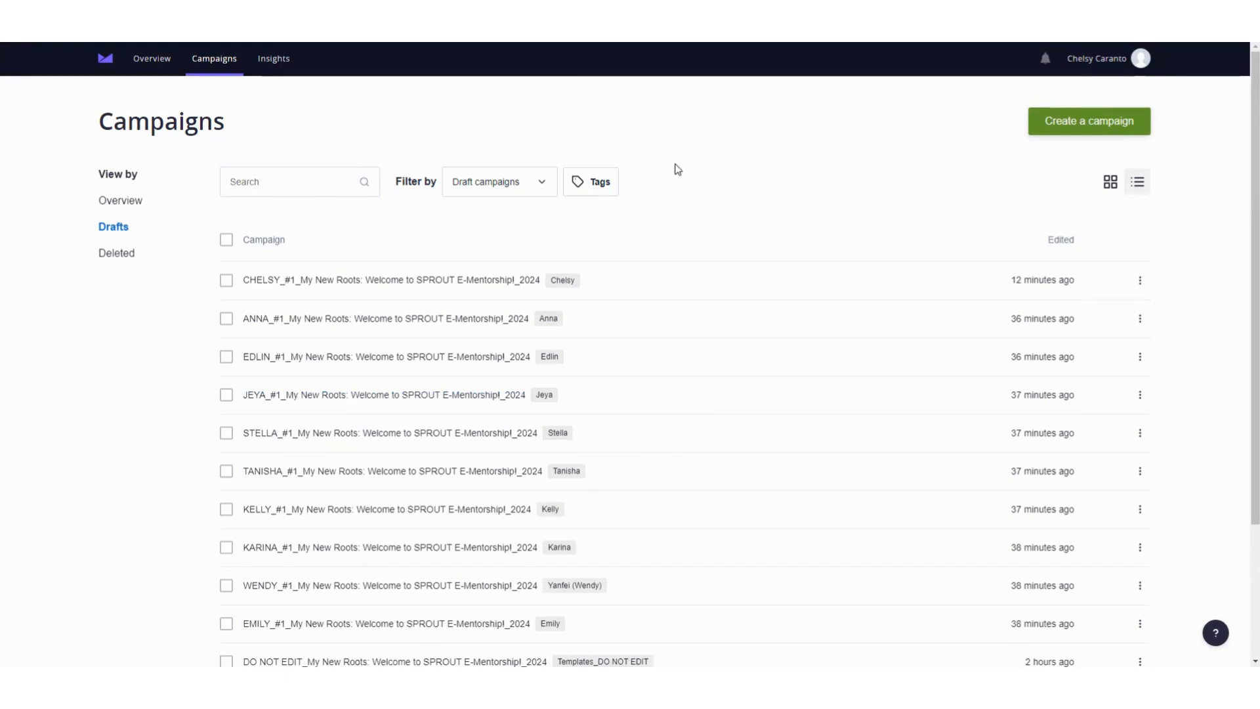
- Filter the draft campaigns by the E-Mentor's own name tag and remove the filter
click(592, 186)
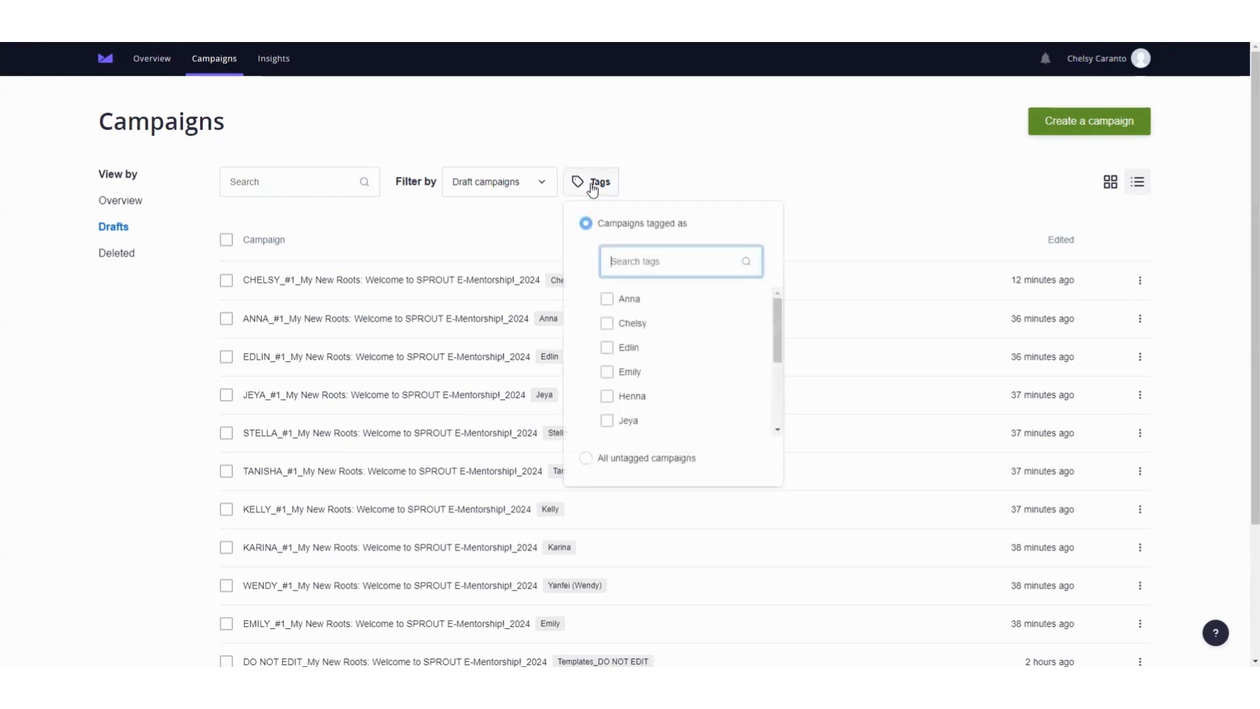
click(607, 323)
click(240, 414)
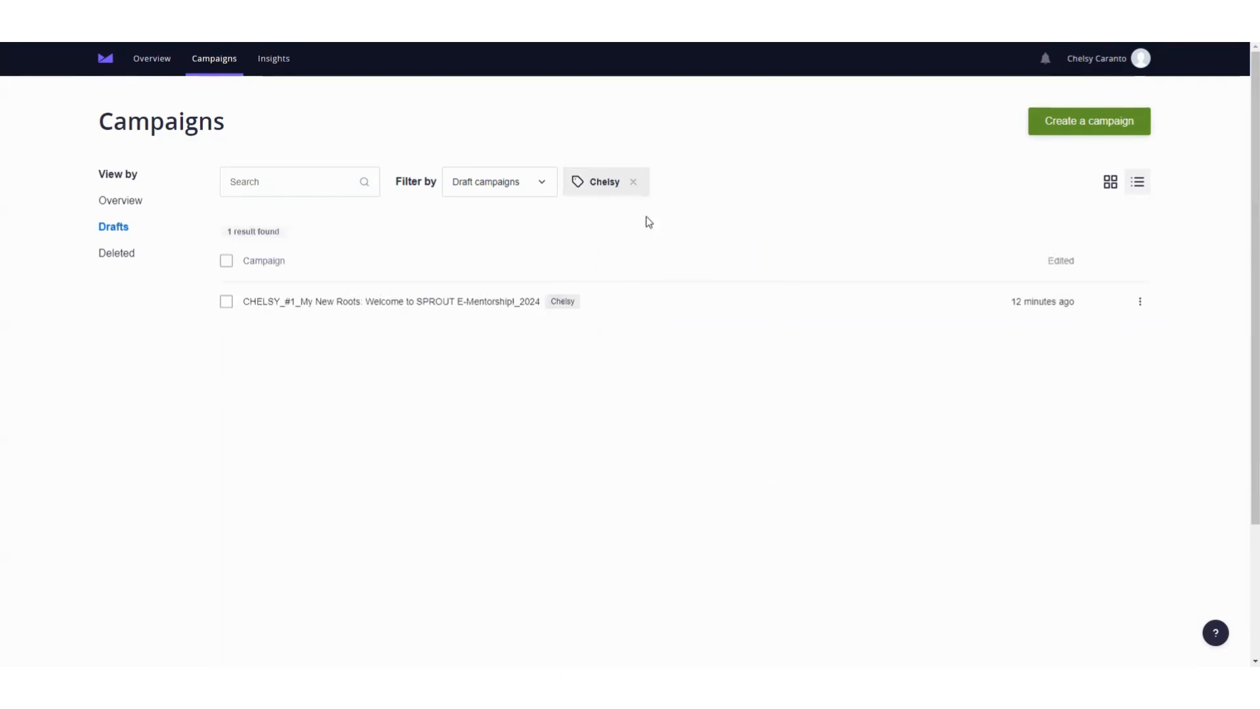
scroll(515, 354, down, 3)
scroll(402, 242, up, 2)
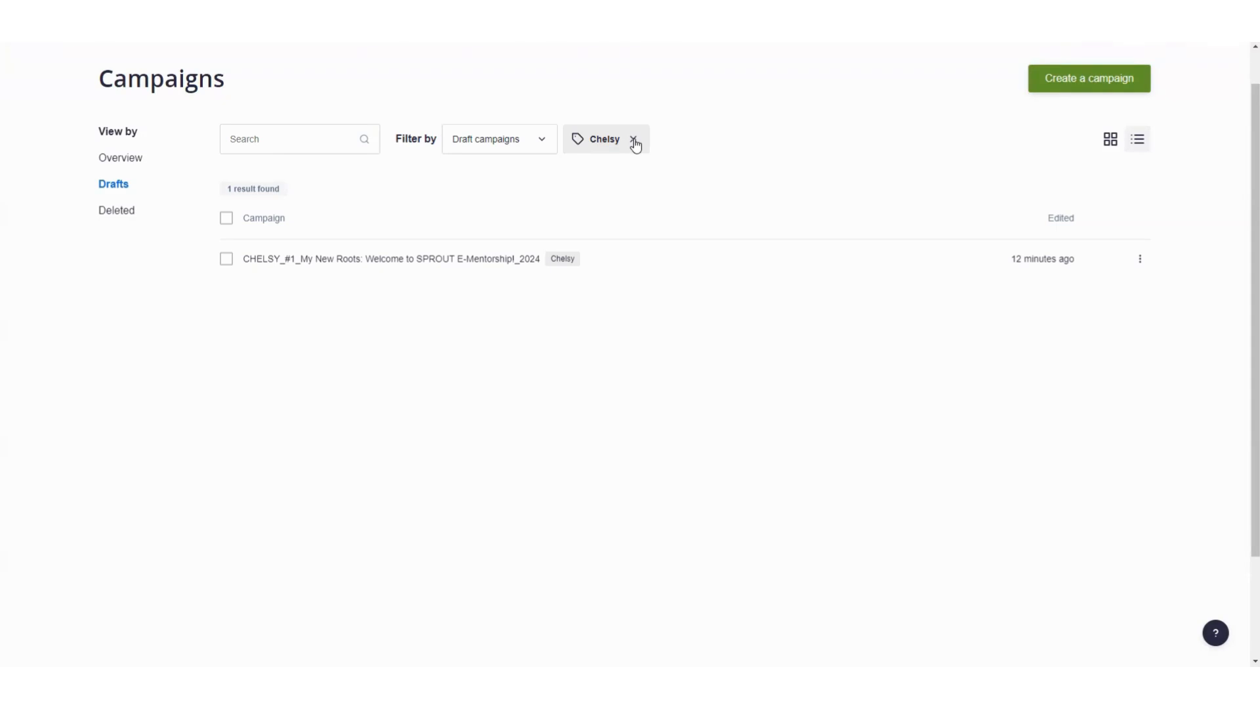
click(634, 141)
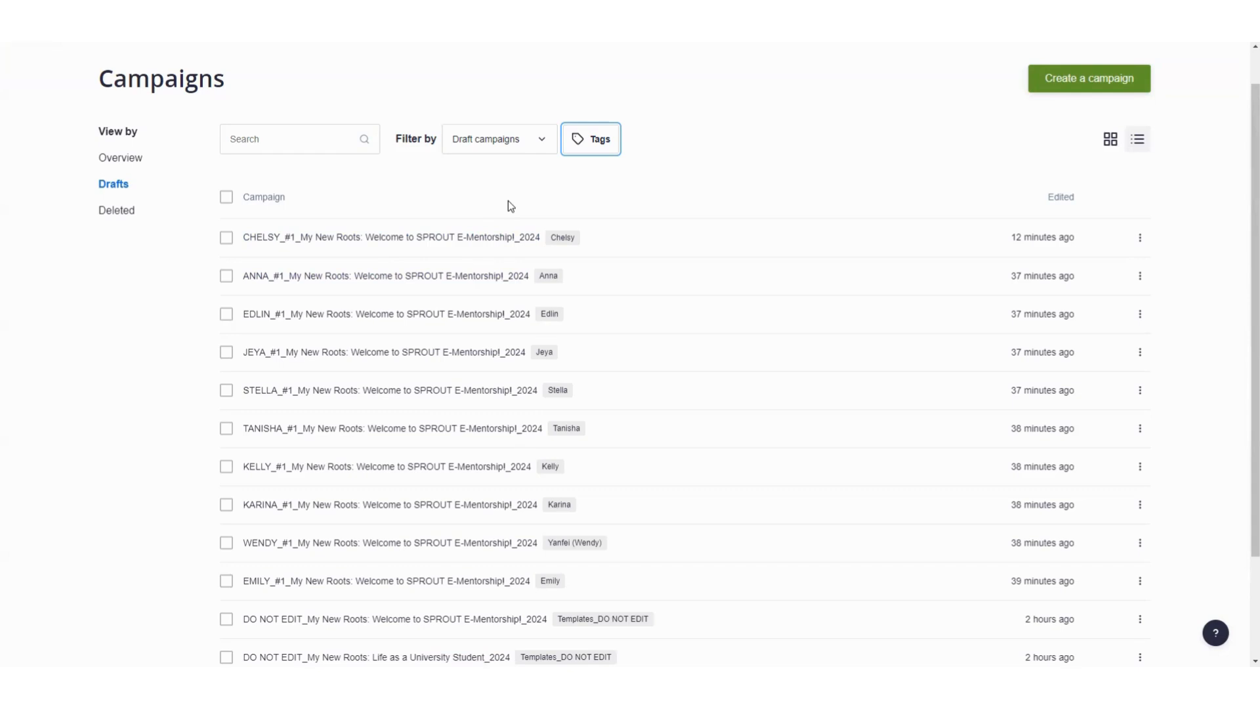
- Narrow the draft campaigns to those carrying the E-Mentor's name tag
click(686, 145)
click(594, 138)
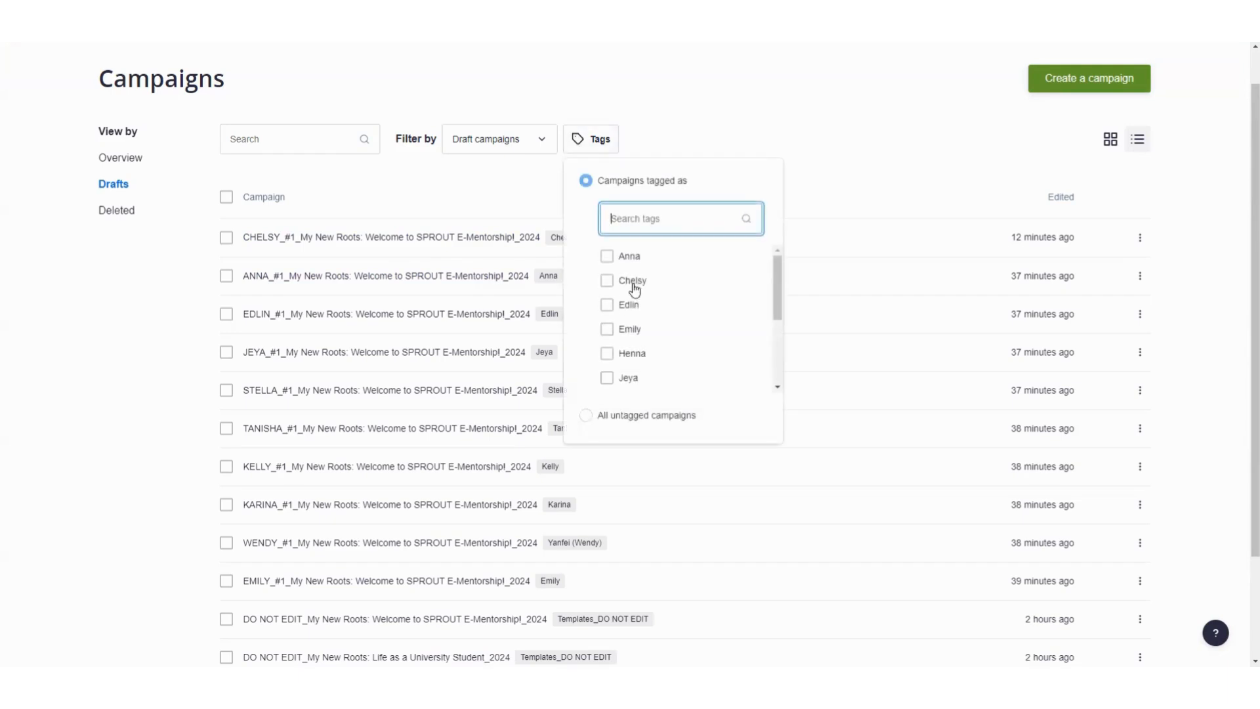
click(628, 284)
click(282, 336)
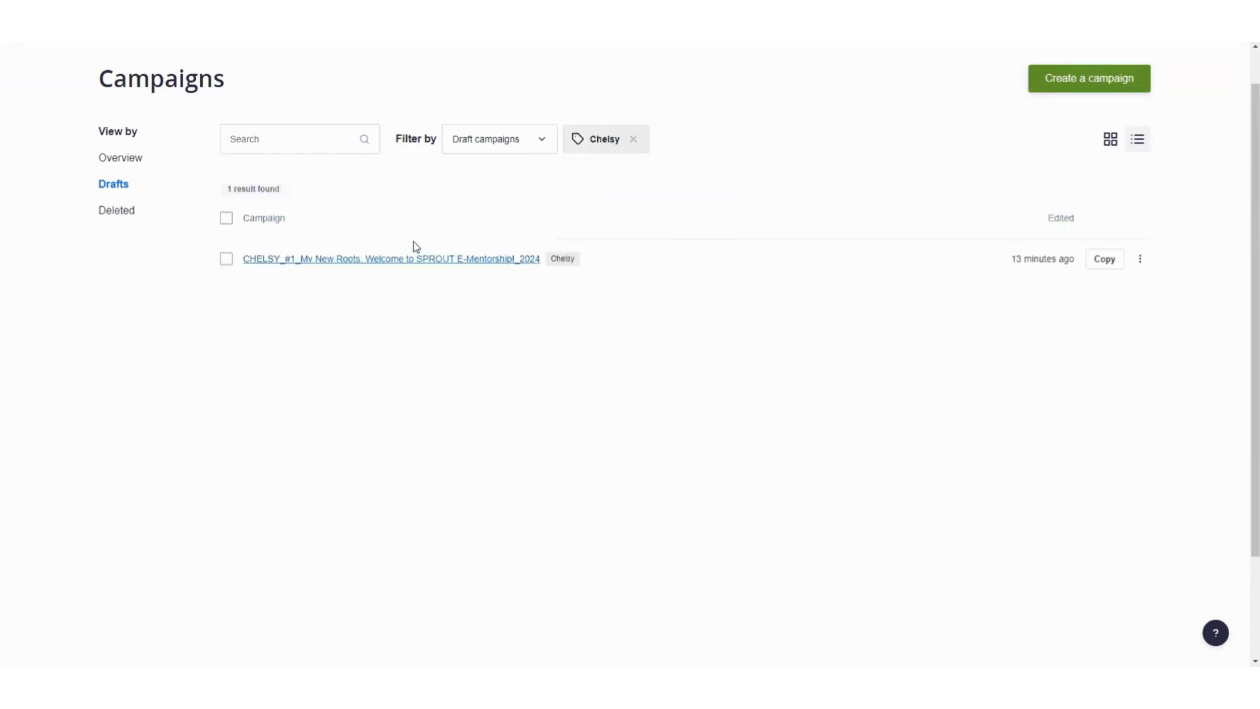
- Open the tagged "My New Roots: Welcome to SPROUT E-Mentorship!" draft and start editing its email content
click(409, 260)
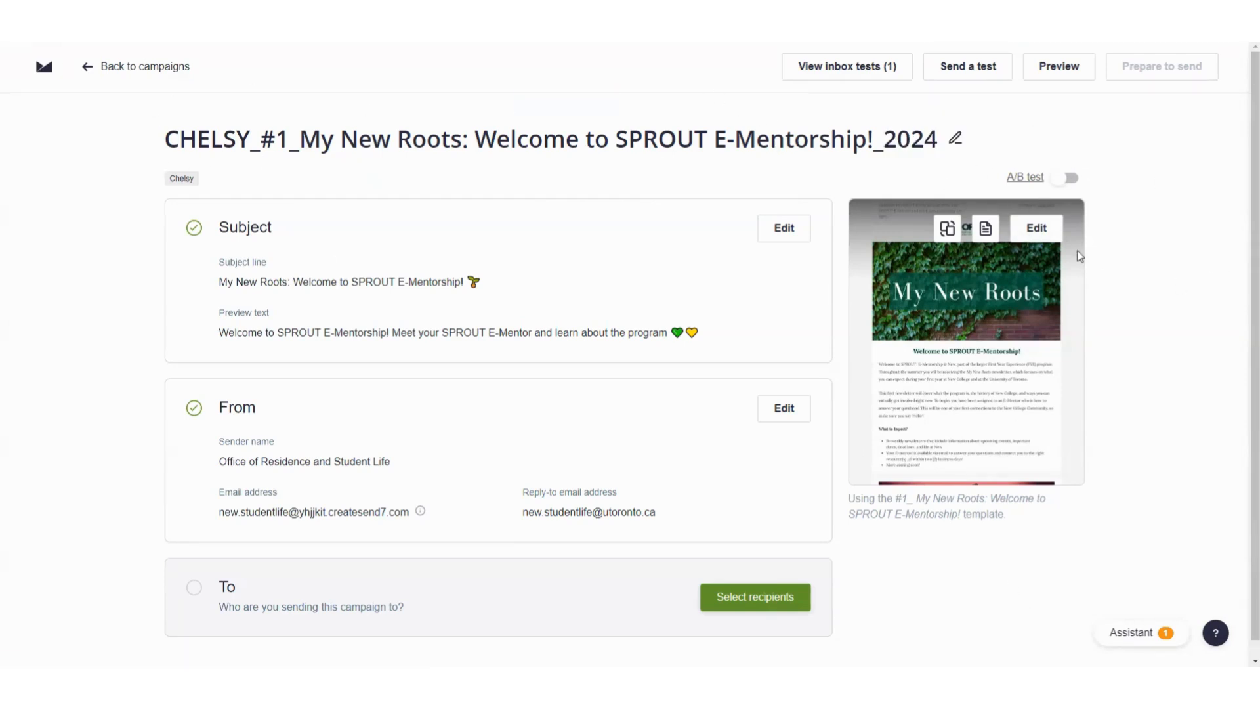
click(1037, 229)
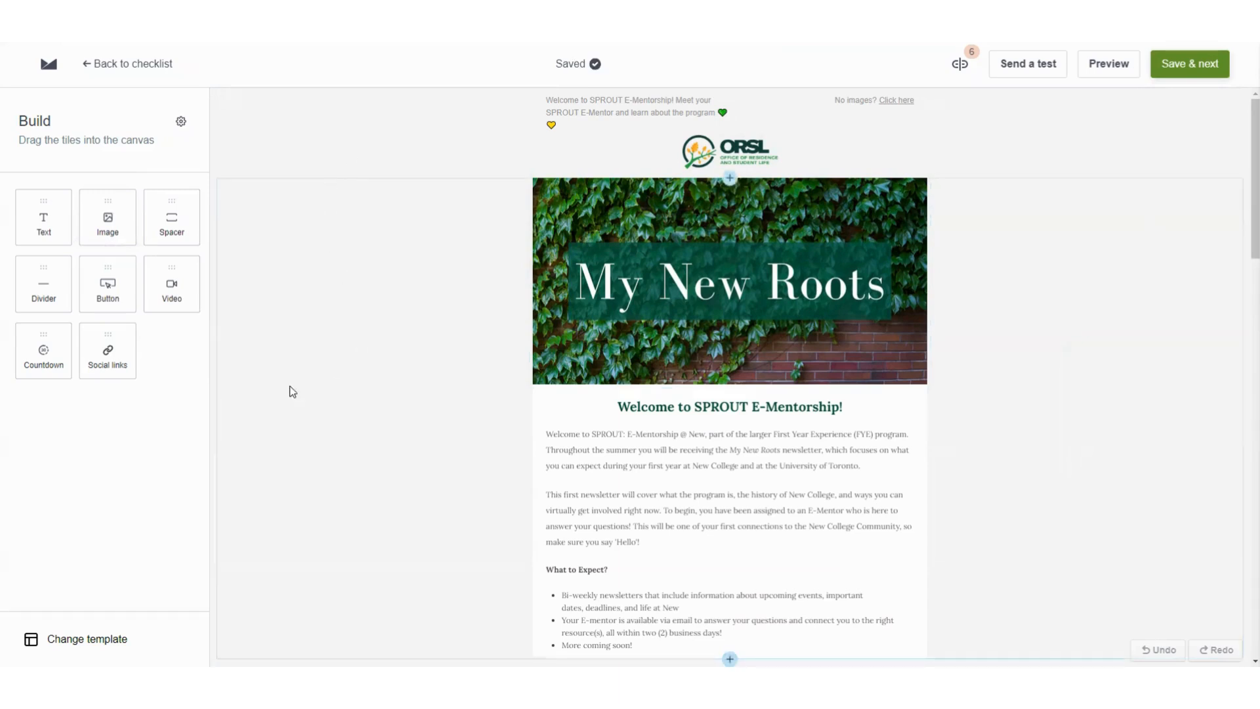
drag(107, 223, 109, 218)
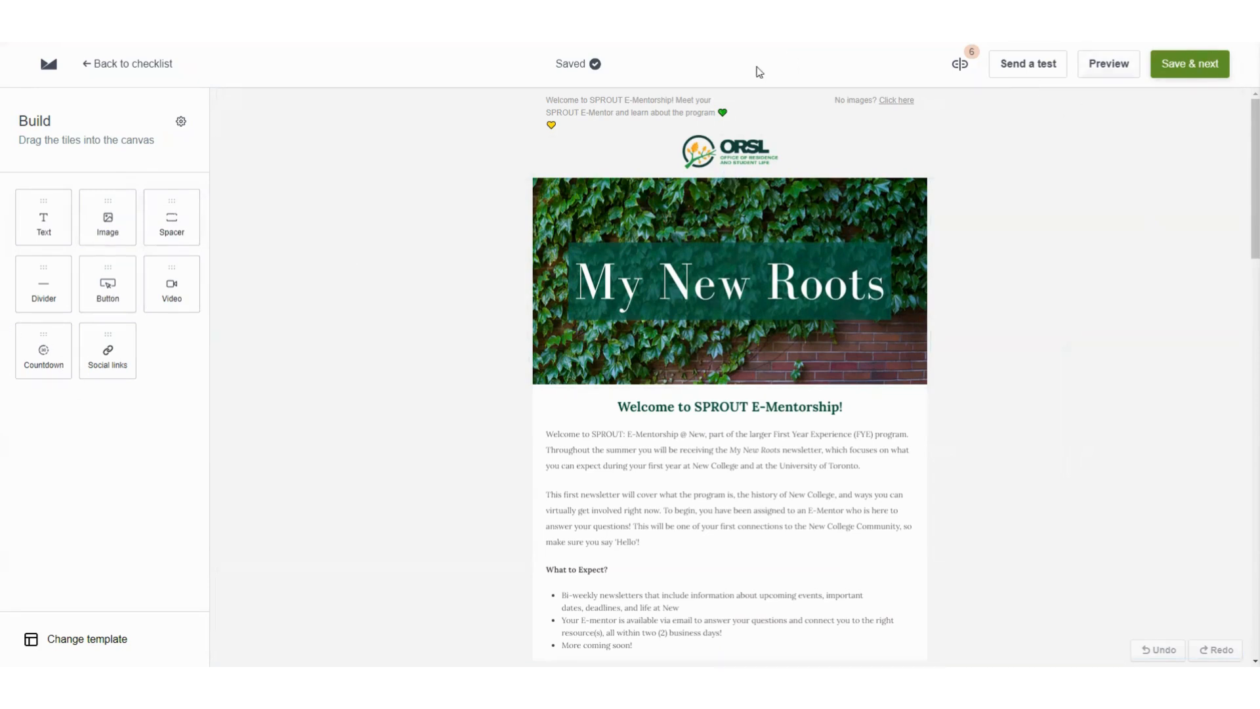
- Look through the whole newsletter from the header to the footer, ending at the E-Mentor introduction section
scroll(436, 290, down, 2)
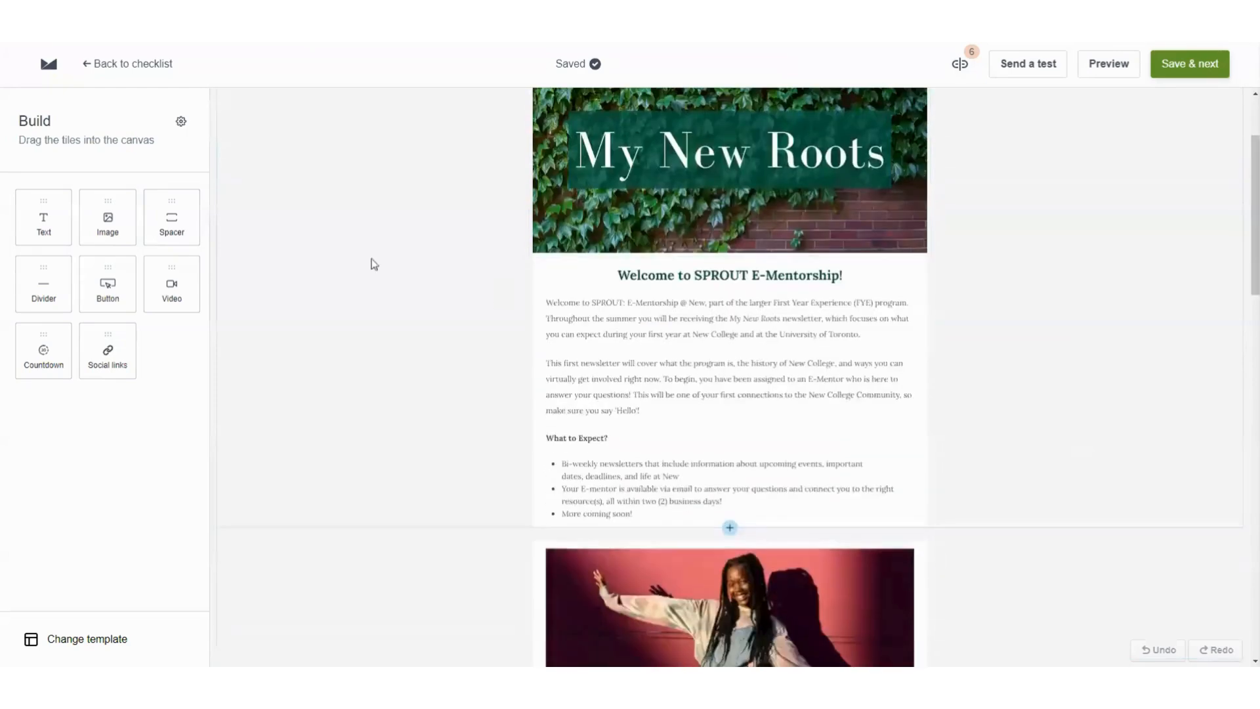
scroll(425, 374, down, 3)
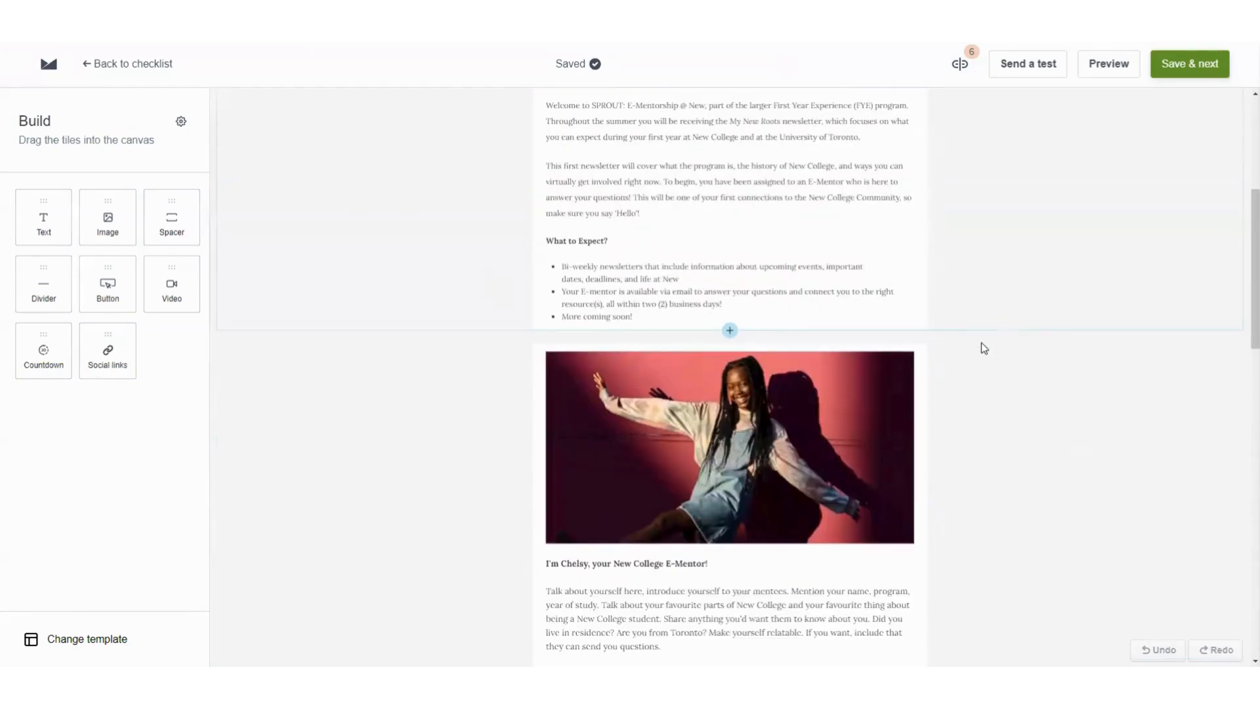
scroll(982, 343, up, 3)
scroll(638, 287, up, 1)
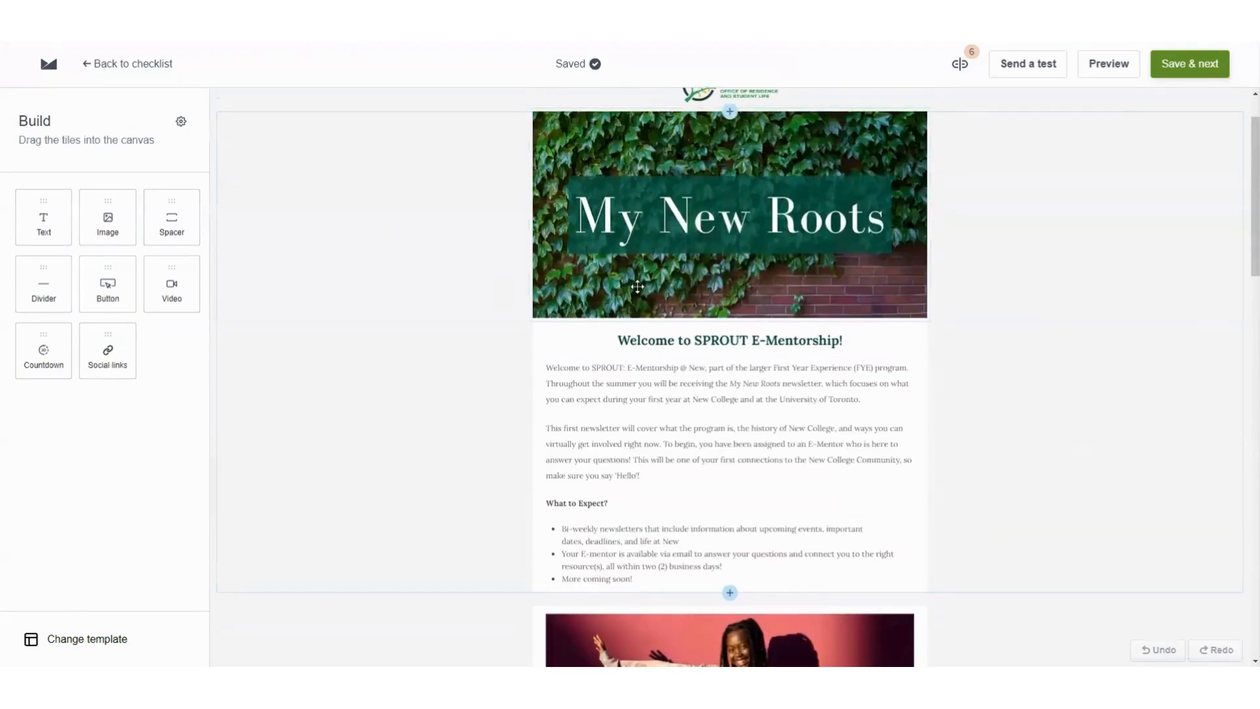
scroll(637, 287, down, 15)
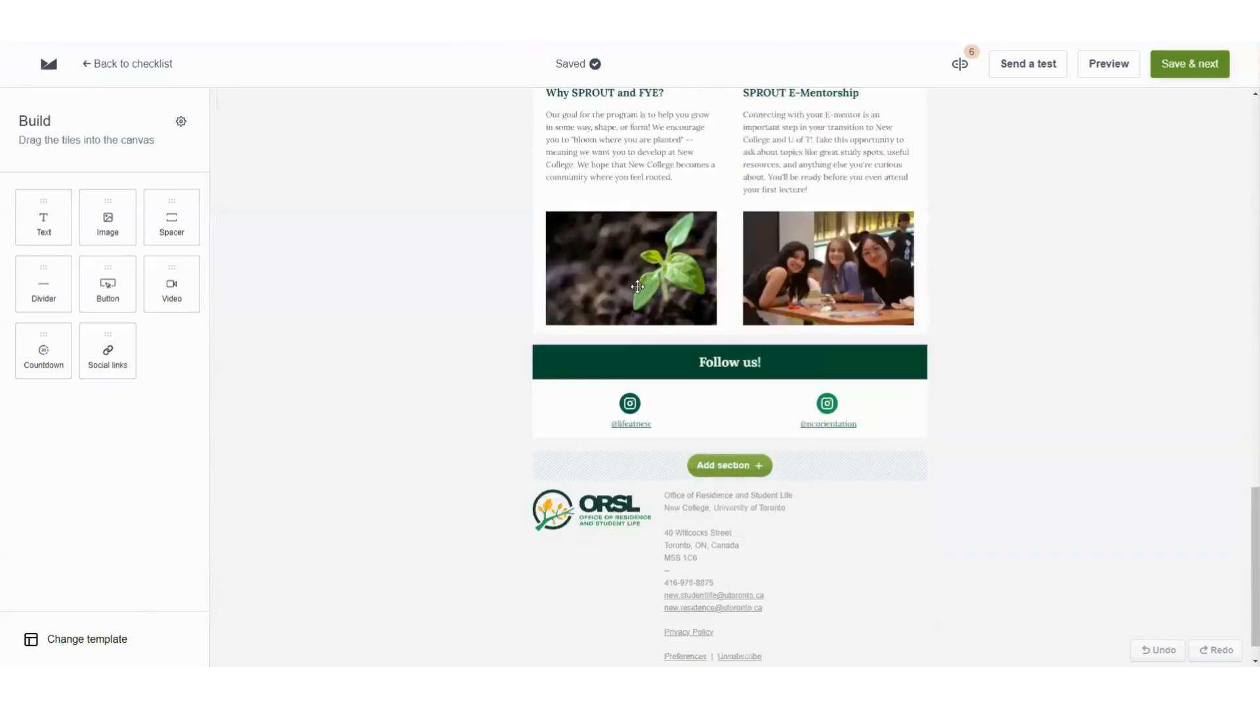
scroll(637, 287, up, 12)
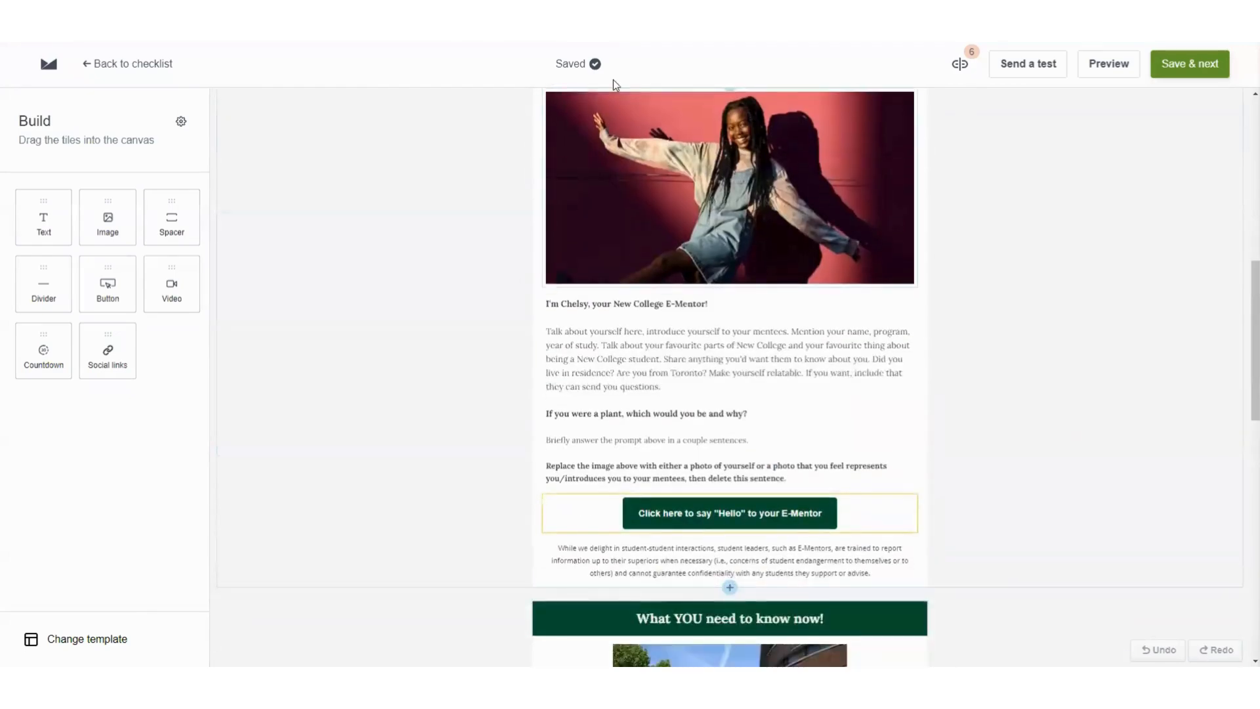
scroll(685, 469, up, 1)
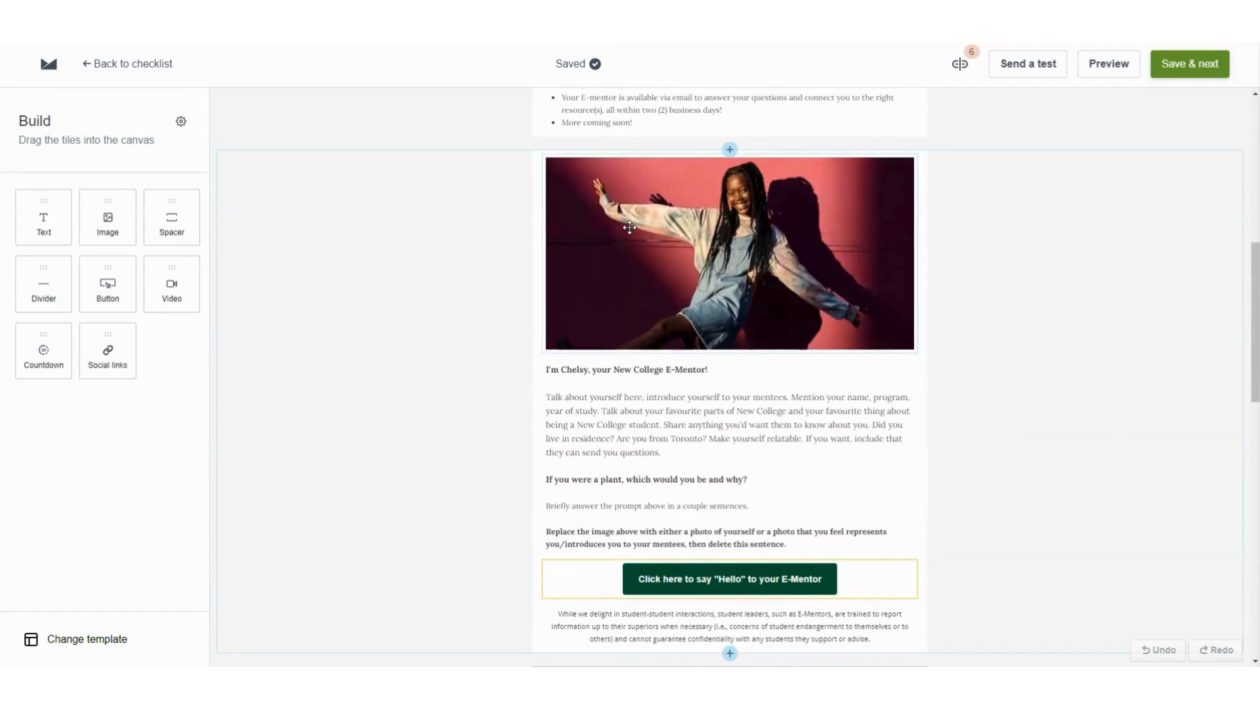
- Replace the name in the E-Mentor introduction line with the placeholder "(E-Mentor)"
double_click(587, 370)
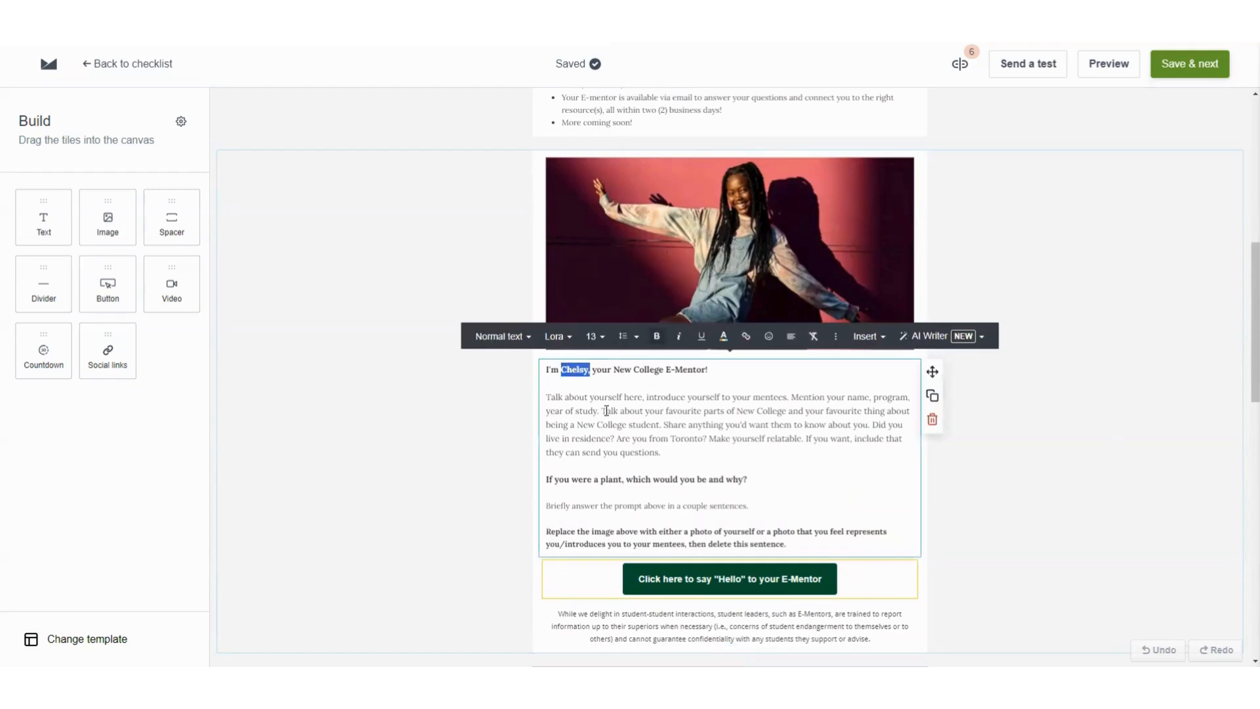
text((E)
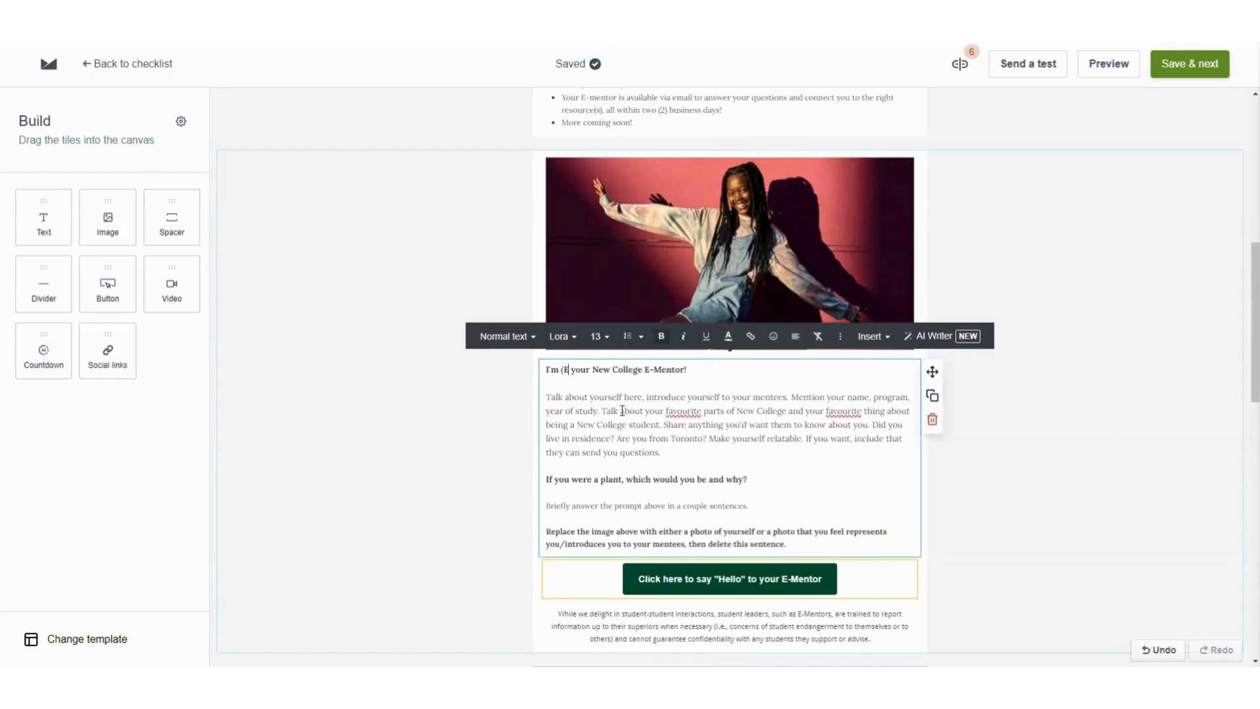
text(-Mentor))
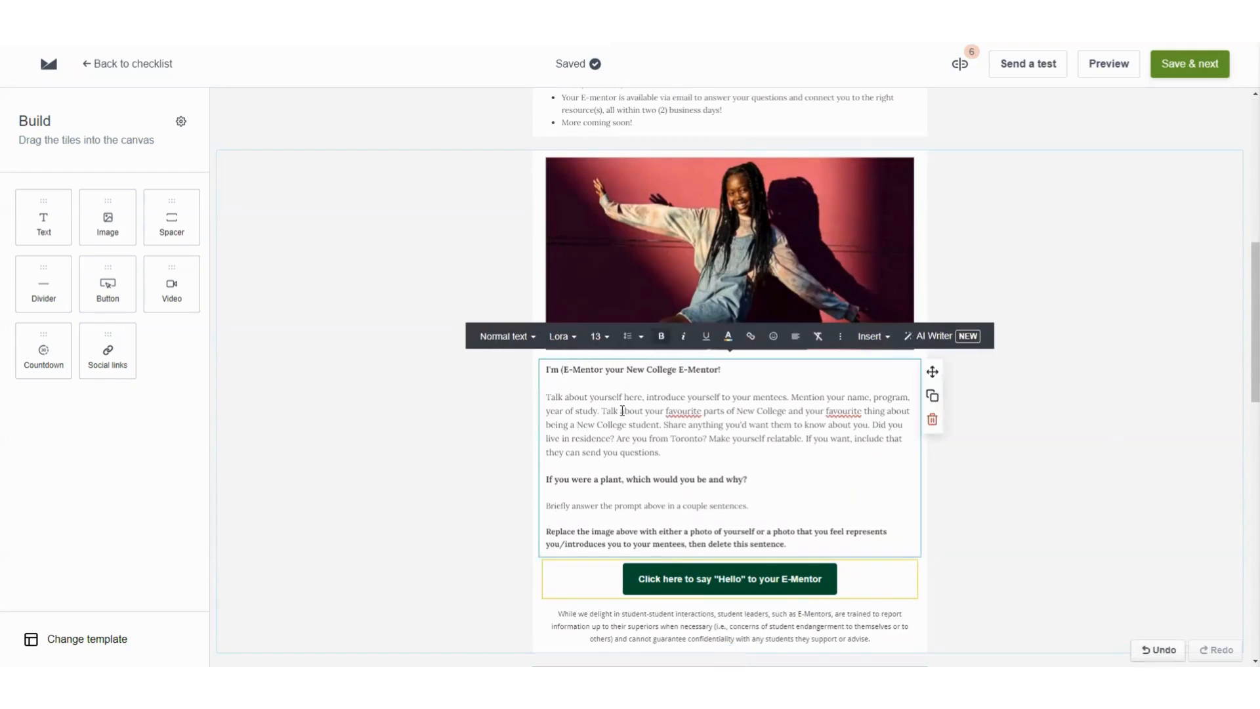
- Replace the "(E-Mentor)" placeholder in the introduction line with the E-Mentor's first name
drag(608, 370, 565, 370)
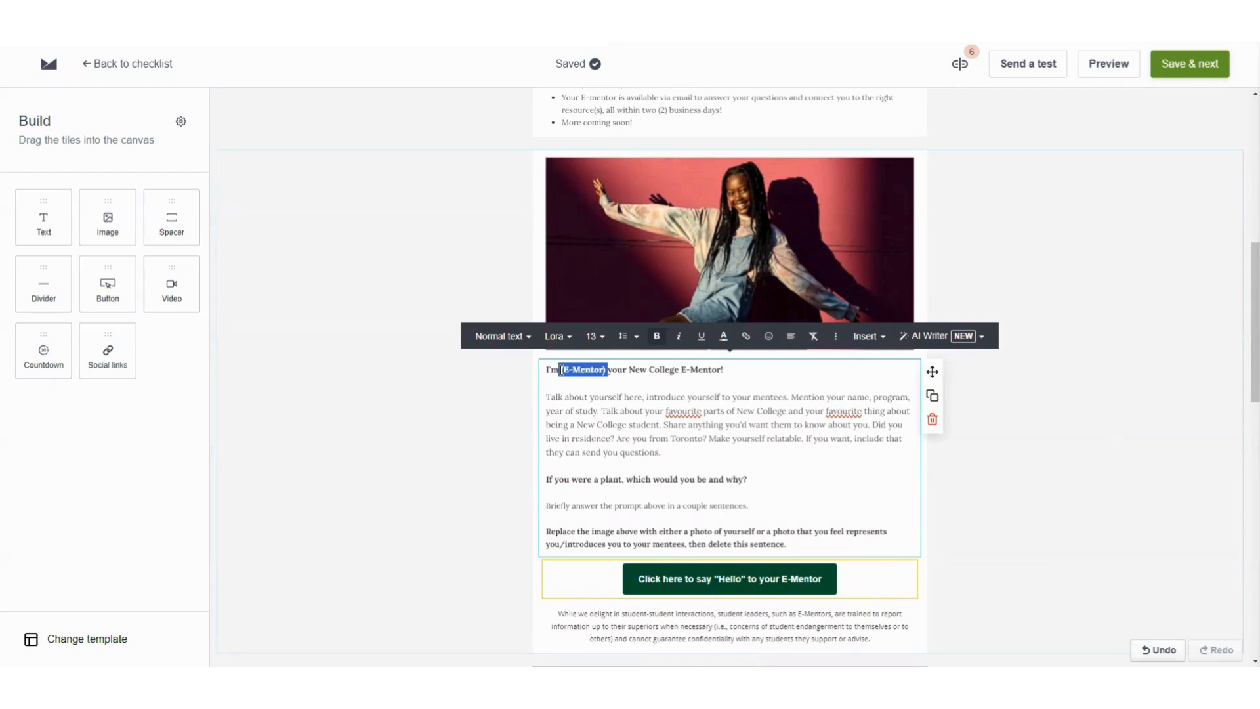
text(Chelsy)
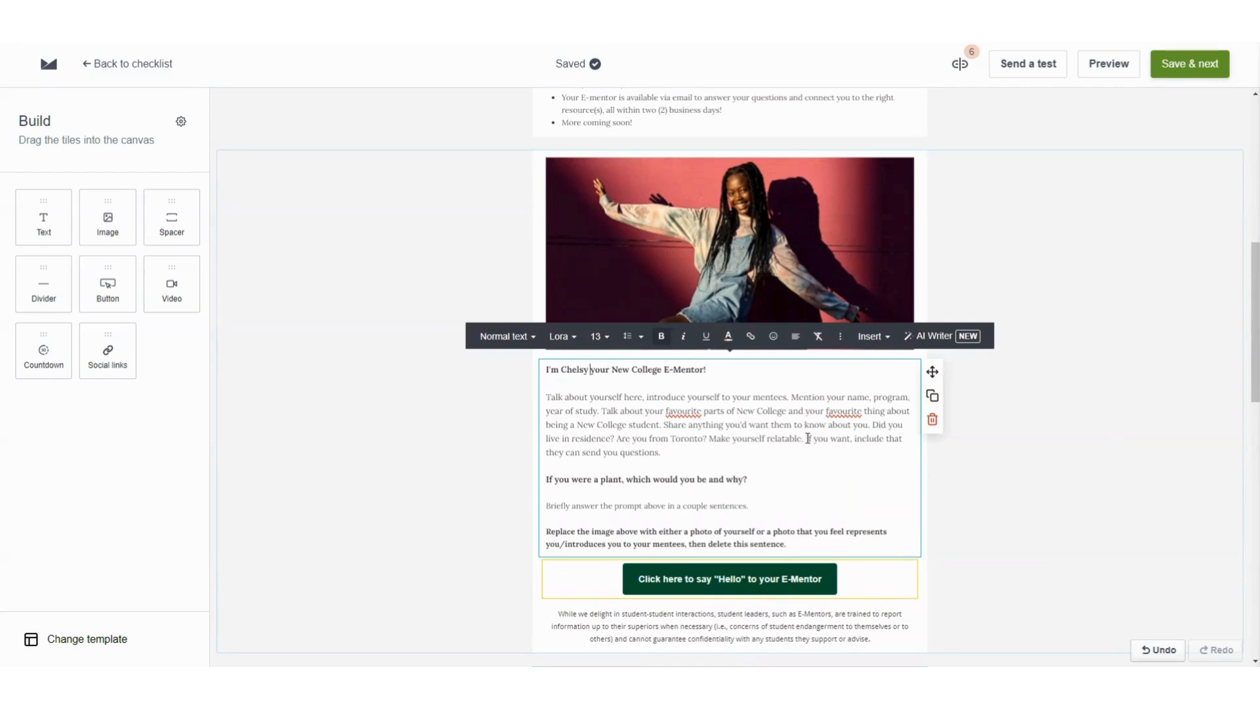
- Examine the self-introduction paragraph, the plant question and its answer placeholder by highlighting the text that needs personalizing
click(676, 453)
drag(676, 452, 548, 396)
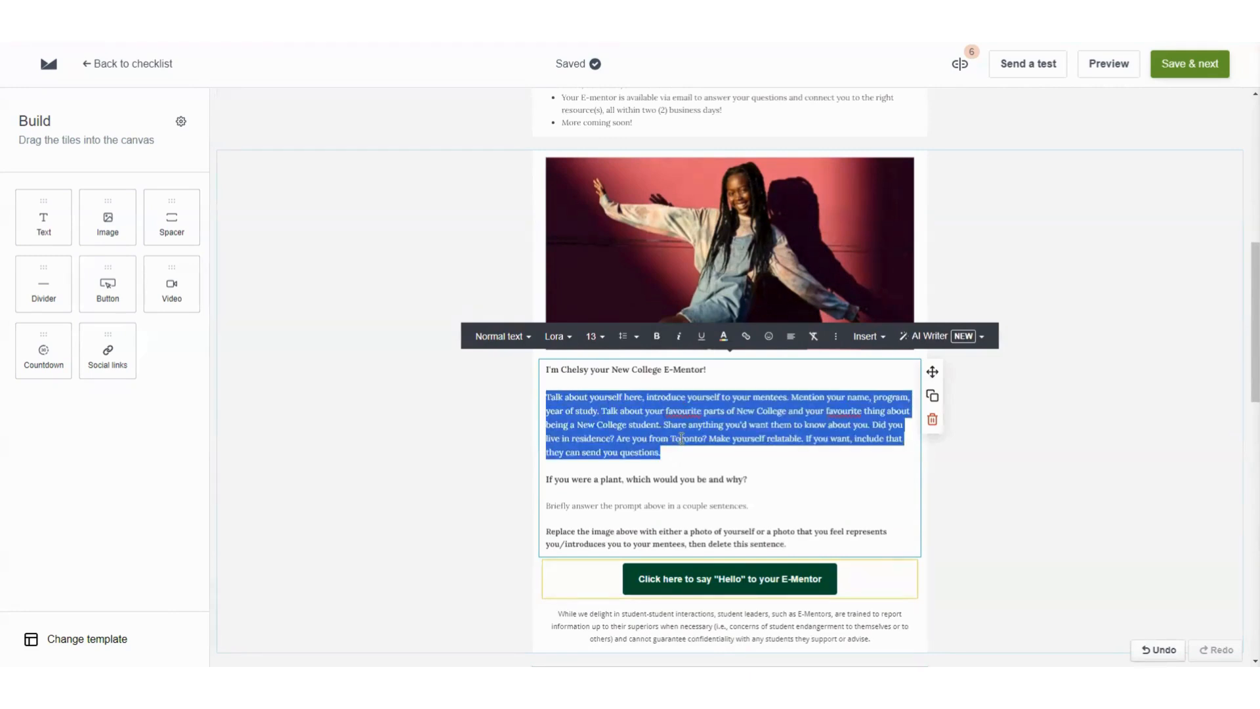
click(706, 478)
click(764, 479)
drag(764, 506, 543, 500)
click(566, 480)
click(611, 412)
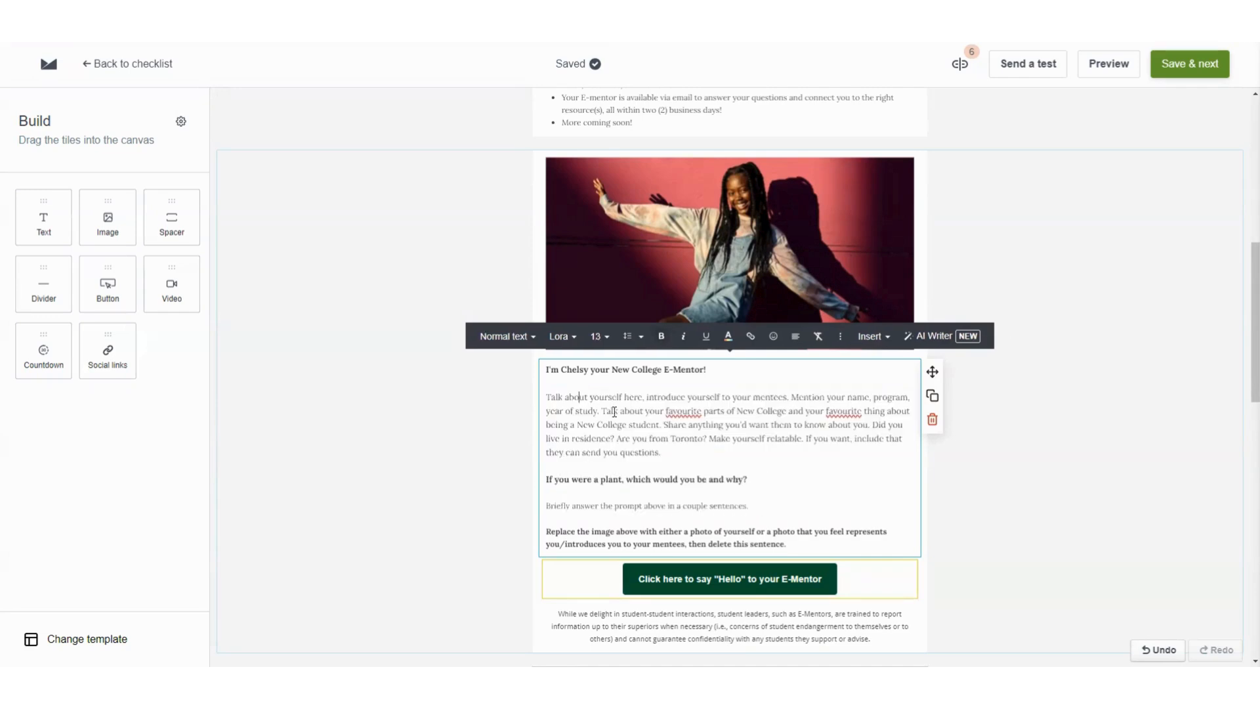
drag(581, 397, 643, 425)
click(818, 504)
drag(777, 519, 539, 505)
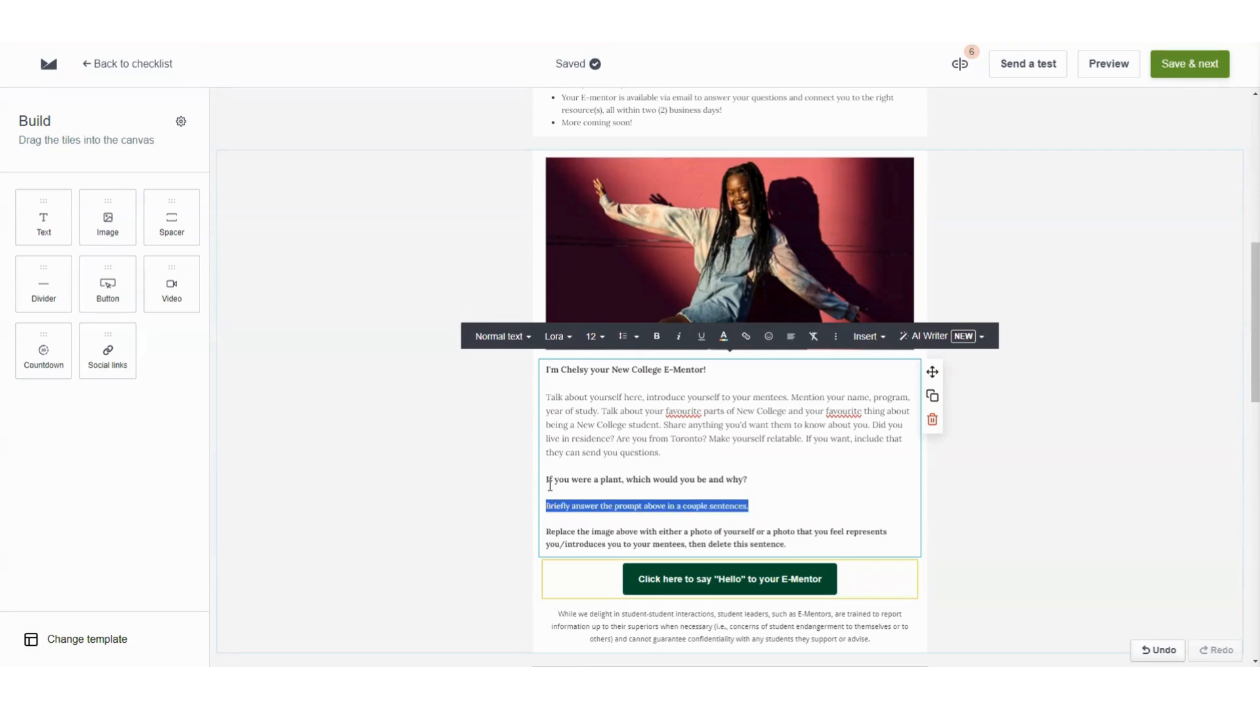
- Examine the plant question, its answer placeholder and the photo replacement instruction in the E-Mentor introduction section
triple_click(556, 482)
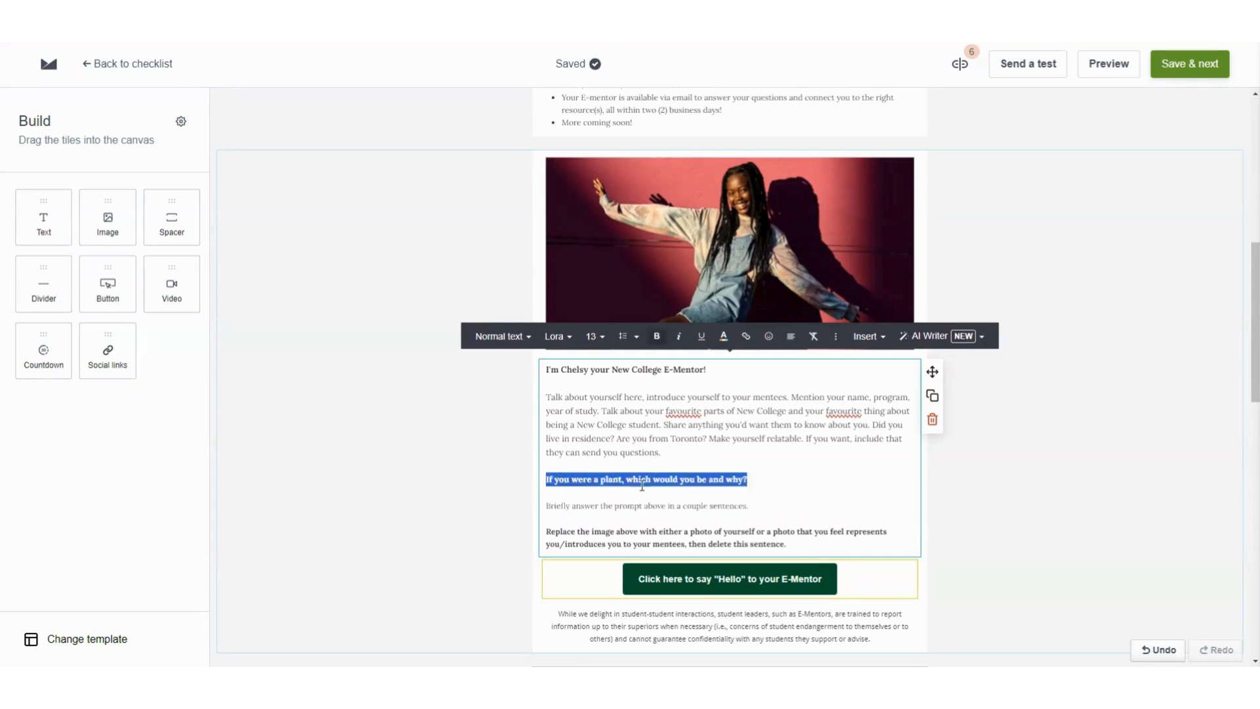
drag(749, 506, 543, 505)
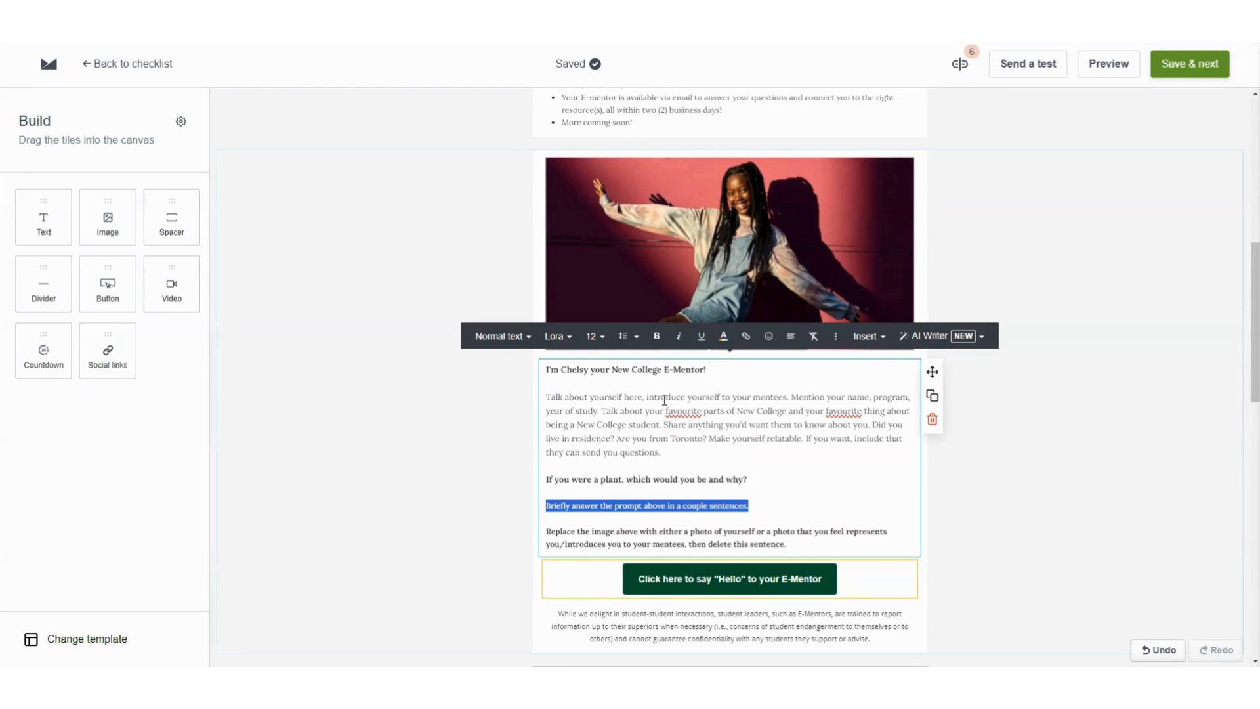
click(1064, 529)
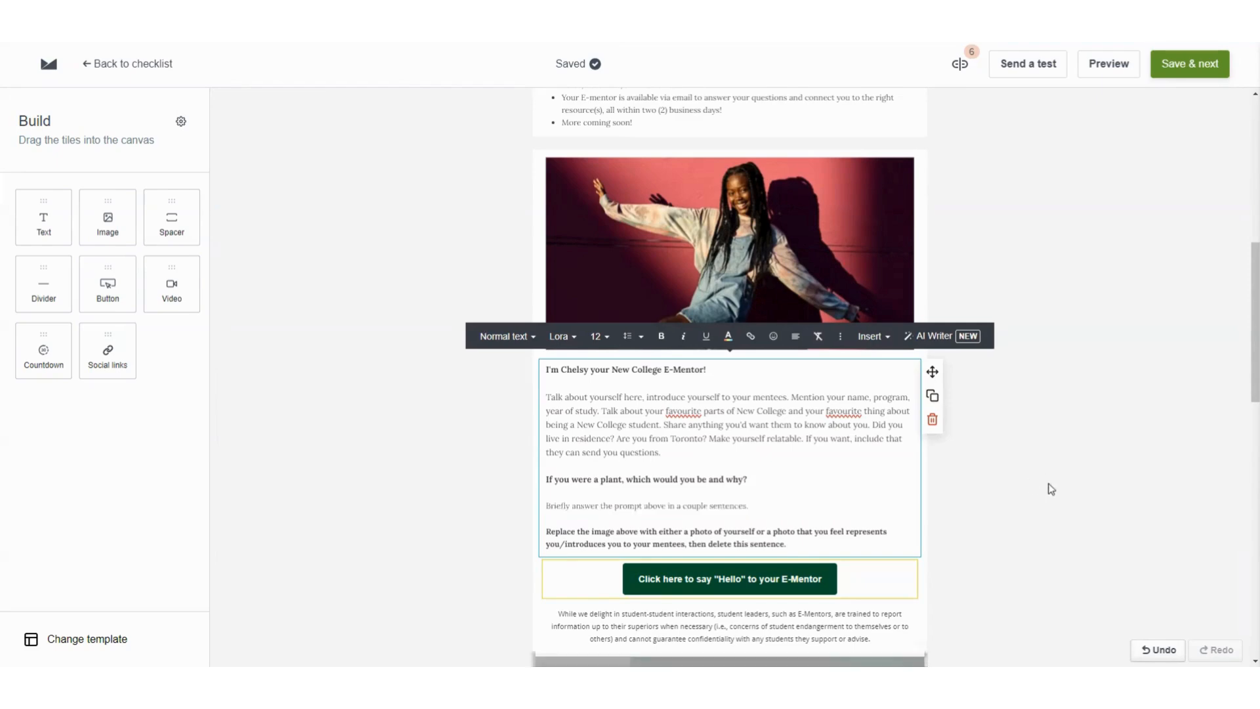
scroll(1063, 529, down, 2)
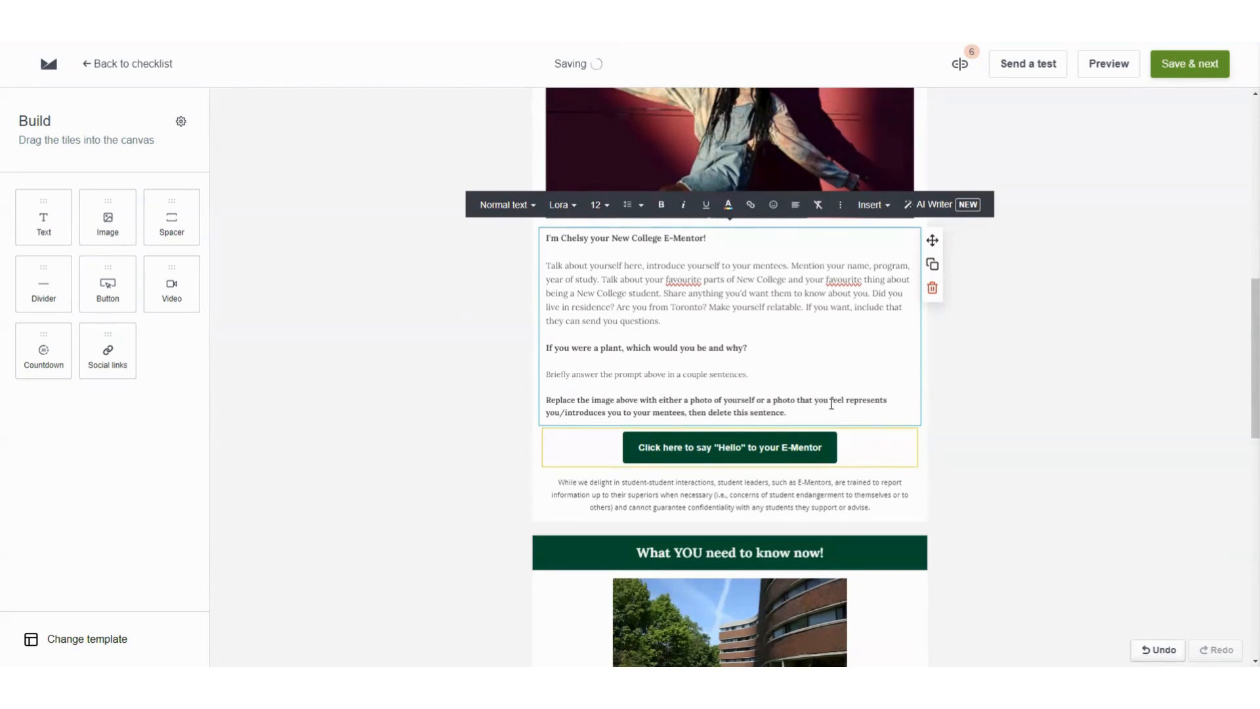
click(1049, 430)
scroll(678, 478, up, 1)
scroll(1035, 238, up, 1)
scroll(1014, 289, down, 1)
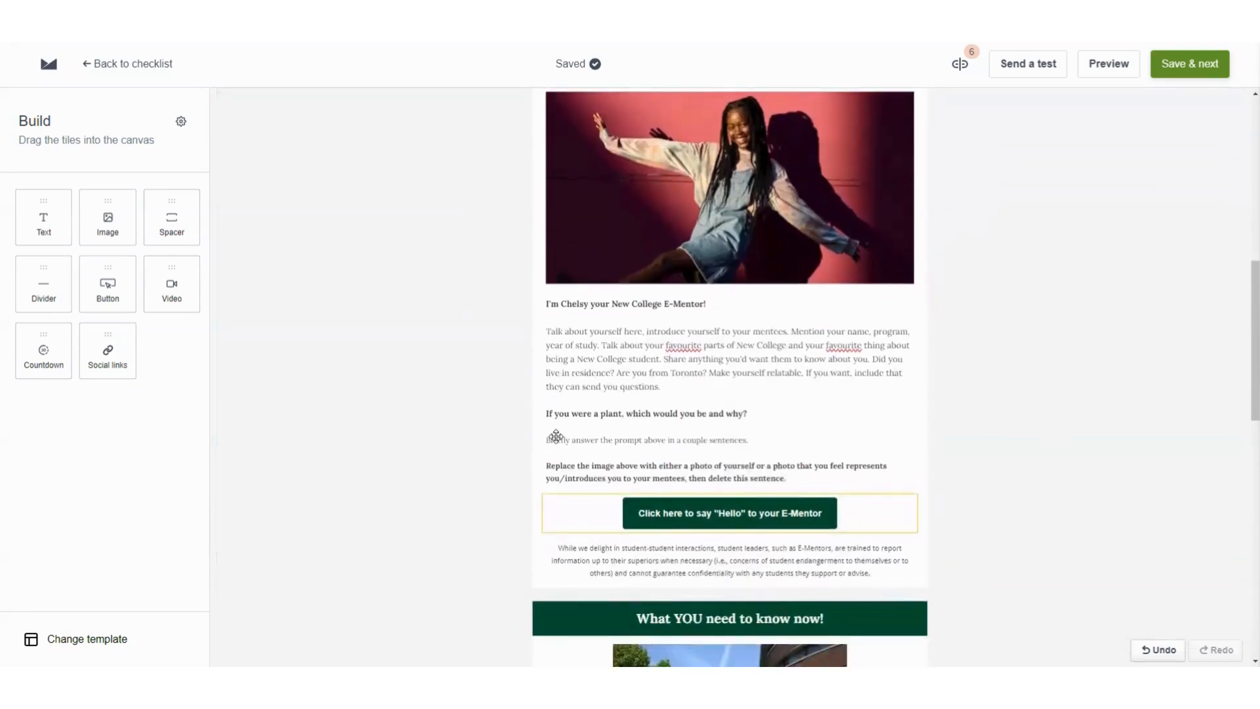
- Select the photo above the E-Mentor introduction to examine its crop and replace options, and review the section around it
click(845, 241)
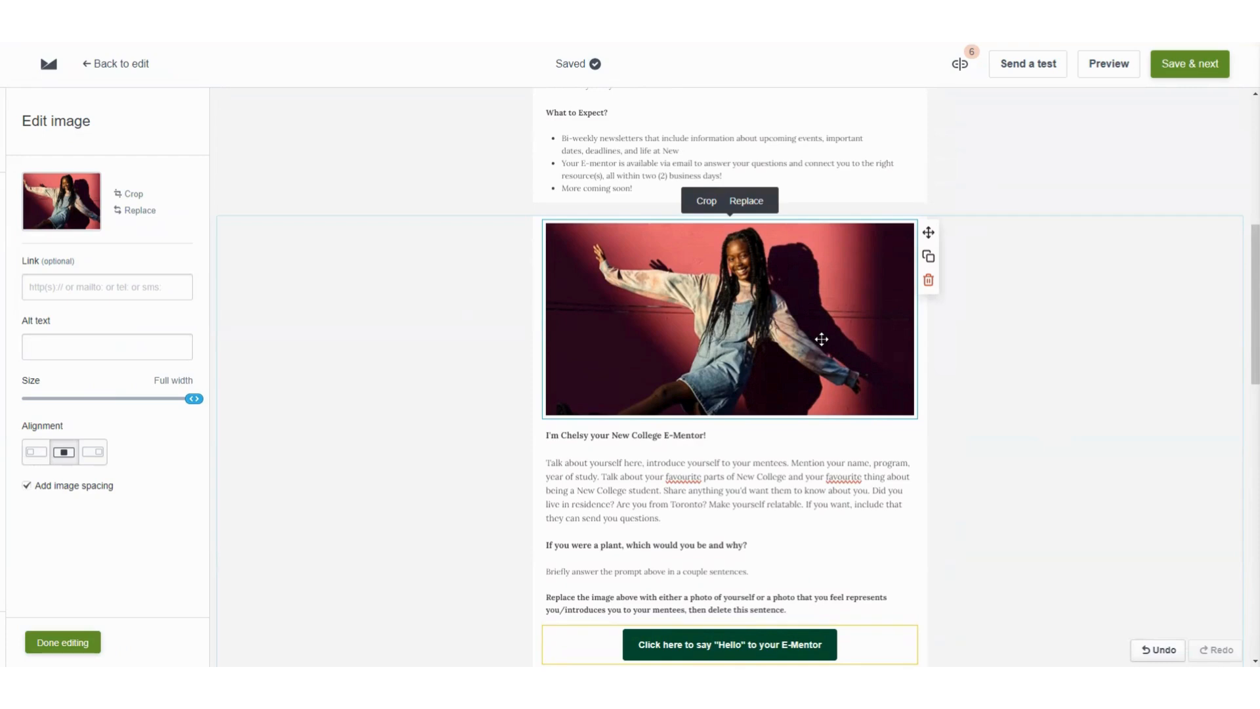
click(1002, 395)
scroll(967, 452, down, 1)
click(967, 451)
scroll(1046, 132, up, 1)
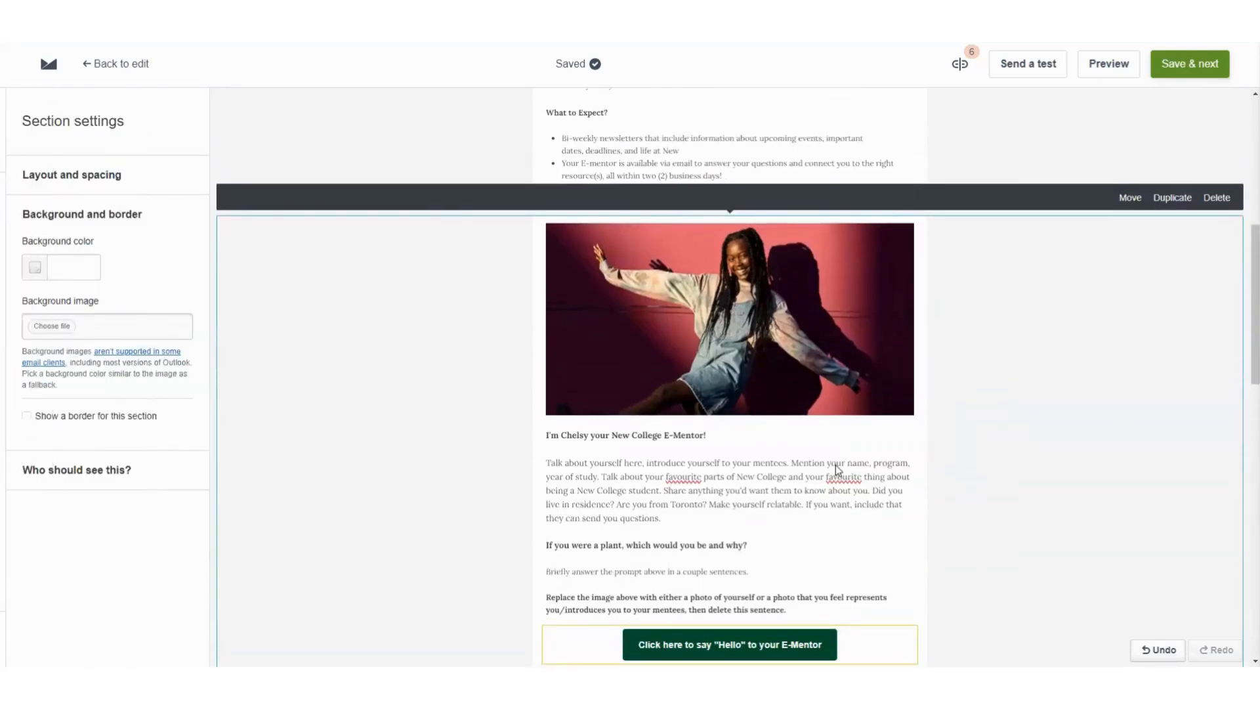
scroll(797, 258, down, 1)
scroll(889, 225, up, 1)
- Save the newsletter design and go back from the campaign checklist to the campaigns list
click(1193, 64)
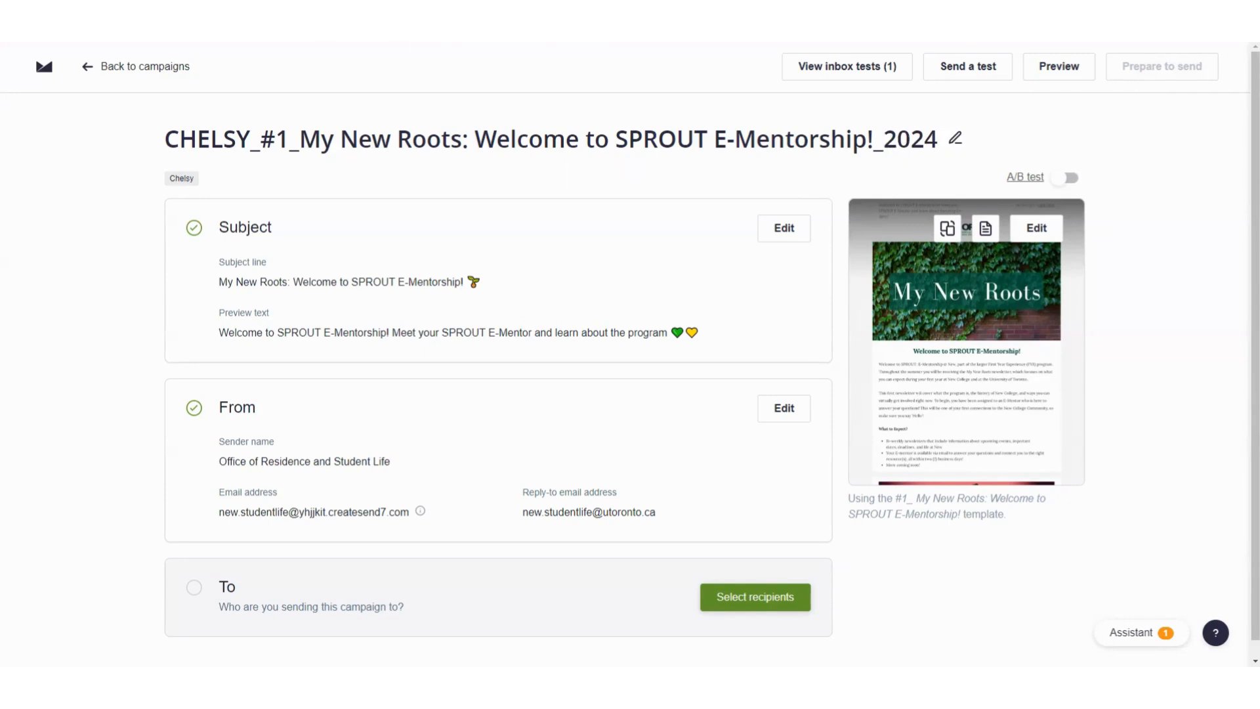
click(103, 74)
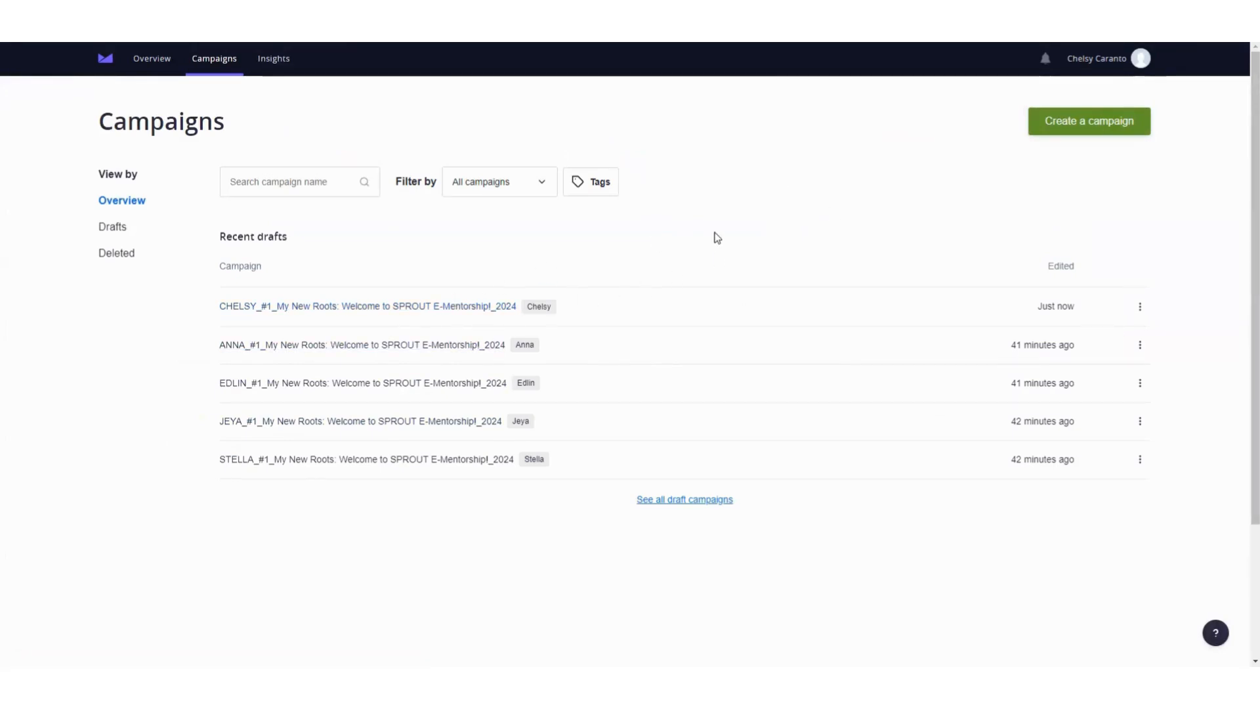
click(1143, 60)
click(1085, 146)
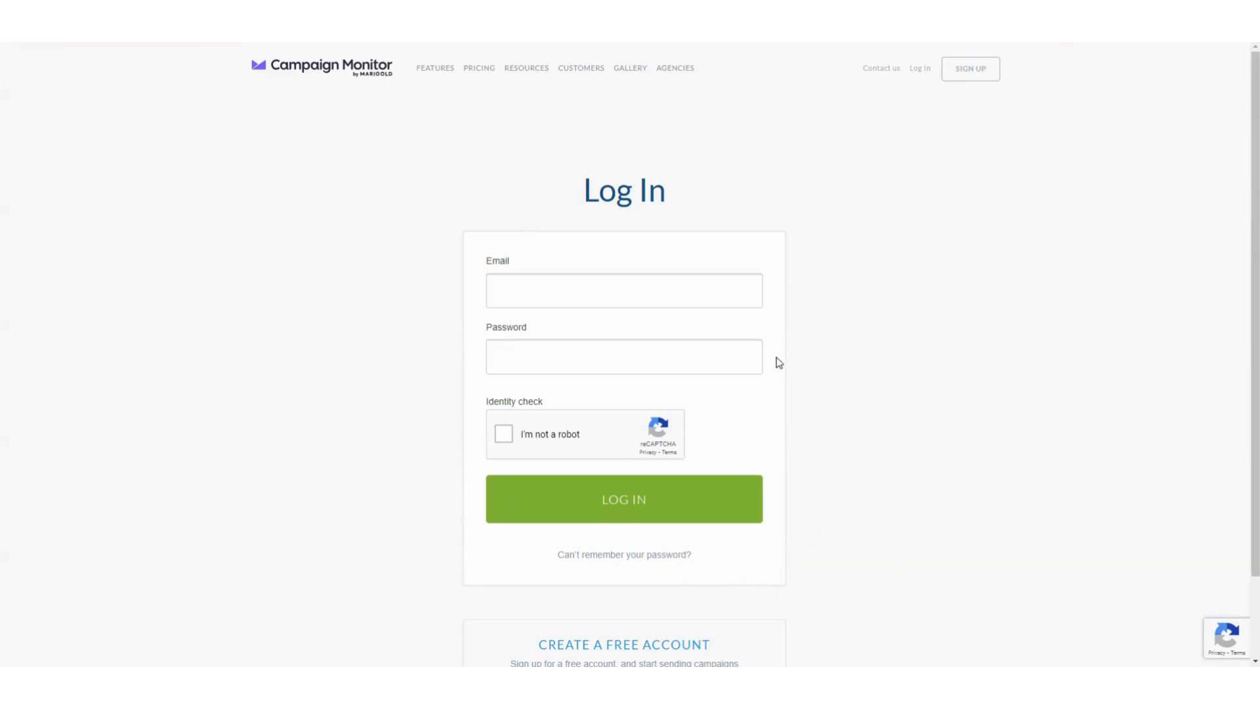
scroll(794, 360, down, 2)
scroll(853, 351, up, 2)
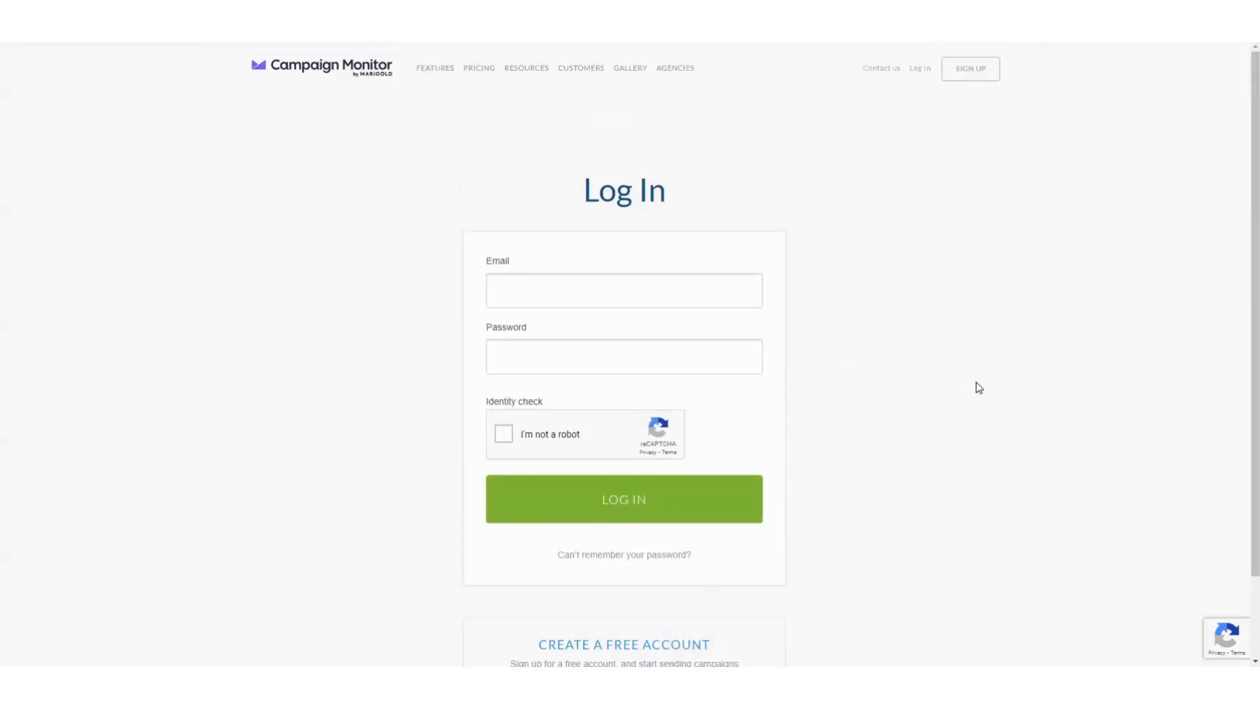